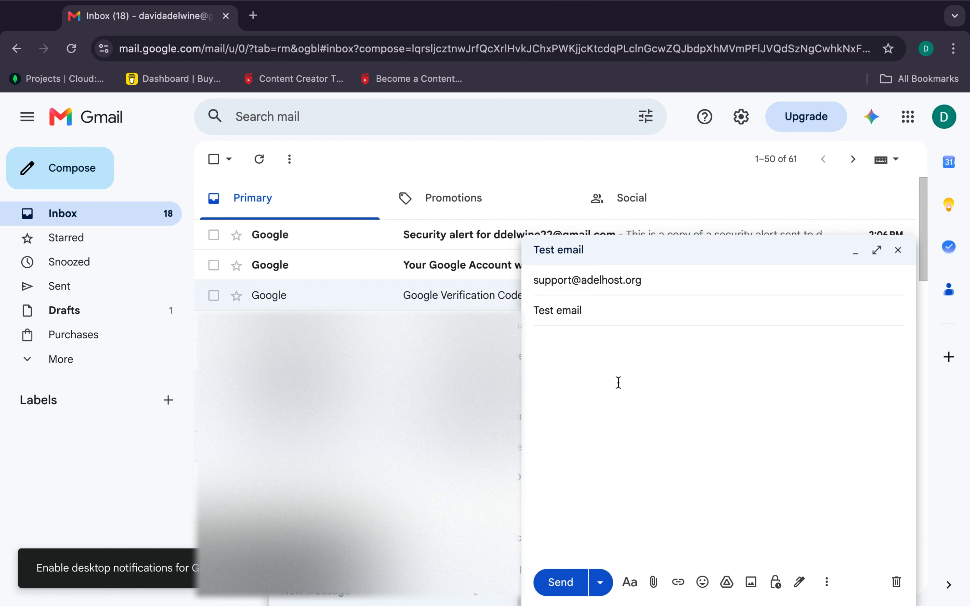
Write 'We testing our business email' as the Test email's body and send it
{"action": "left_click", "coordinate": [619, 382]}
{"action": "type", "text": "We testing our business"}
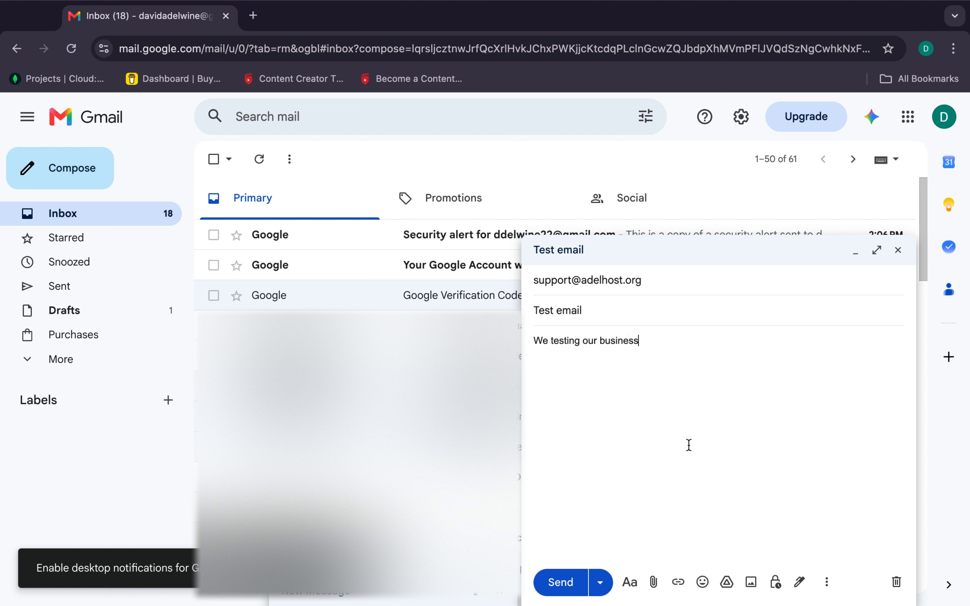
{"action": "type", "text": "email"}
{"action": "left_click", "coordinate": [561, 581]}
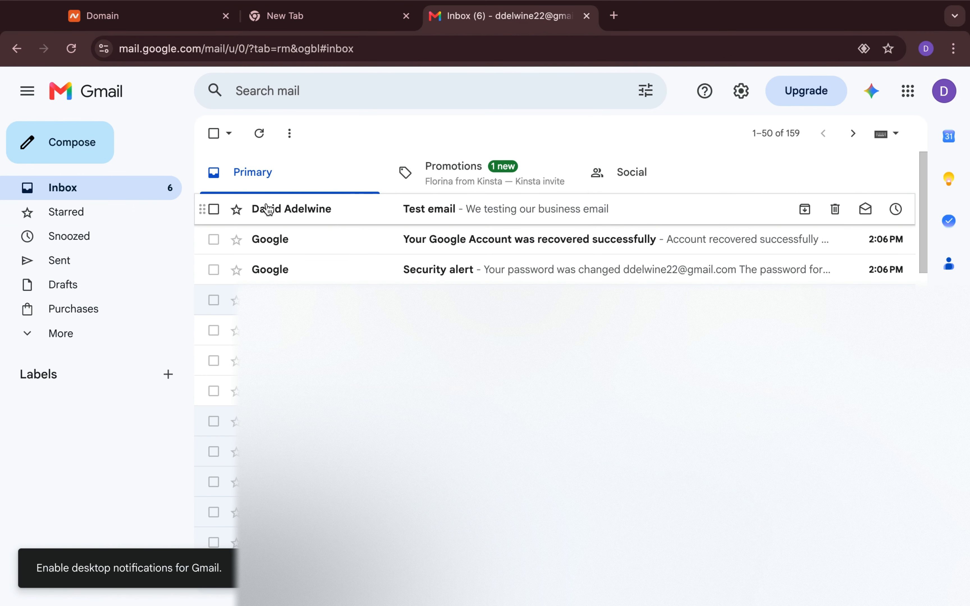
Open the received Test email and view its delivery details to confirm it came through the support address
{"action": "left_click", "coordinate": [267, 210]}
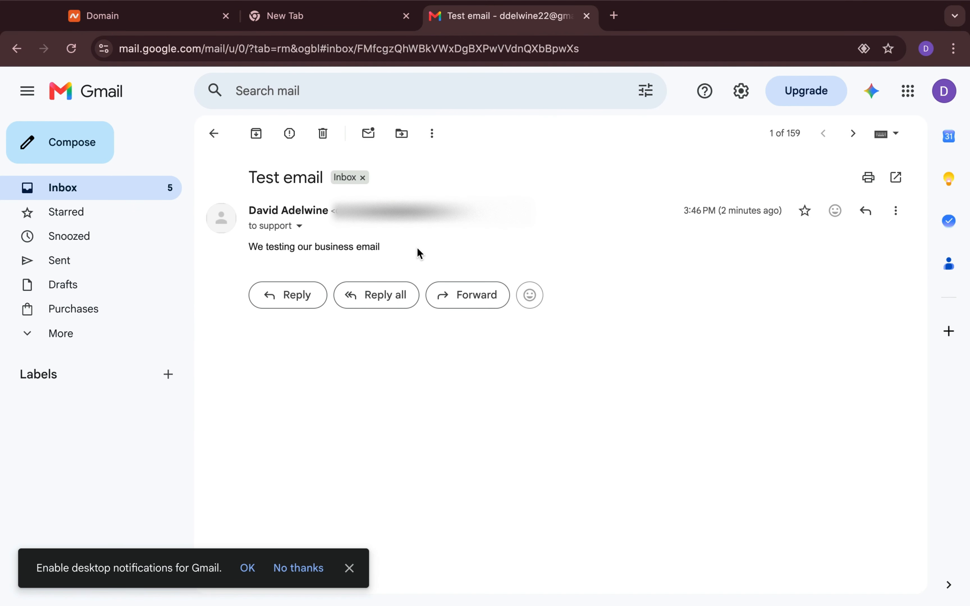
{"action": "left_click", "coordinate": [300, 227]}
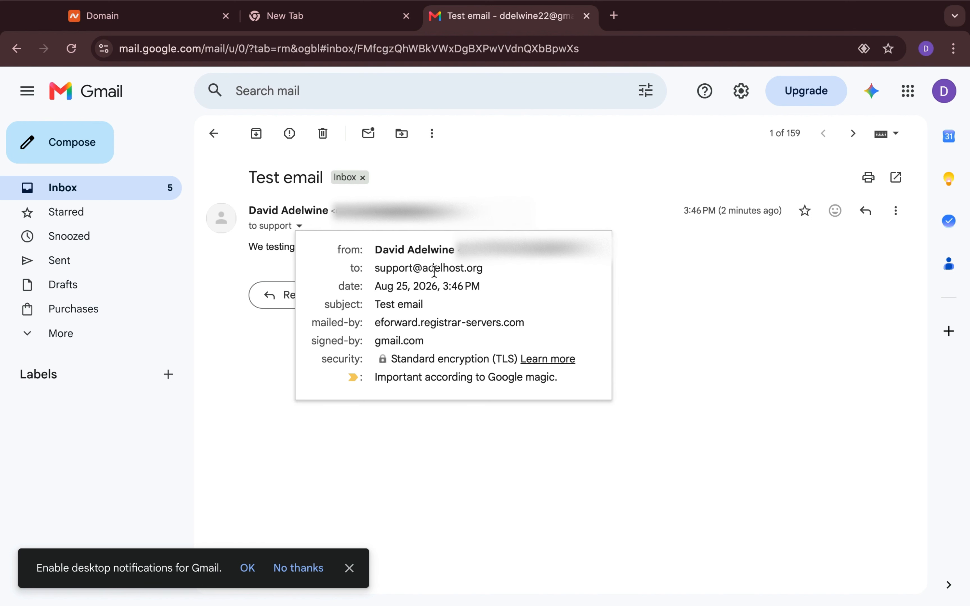
{"action": "mouse_move", "coordinate": [460, 271]}
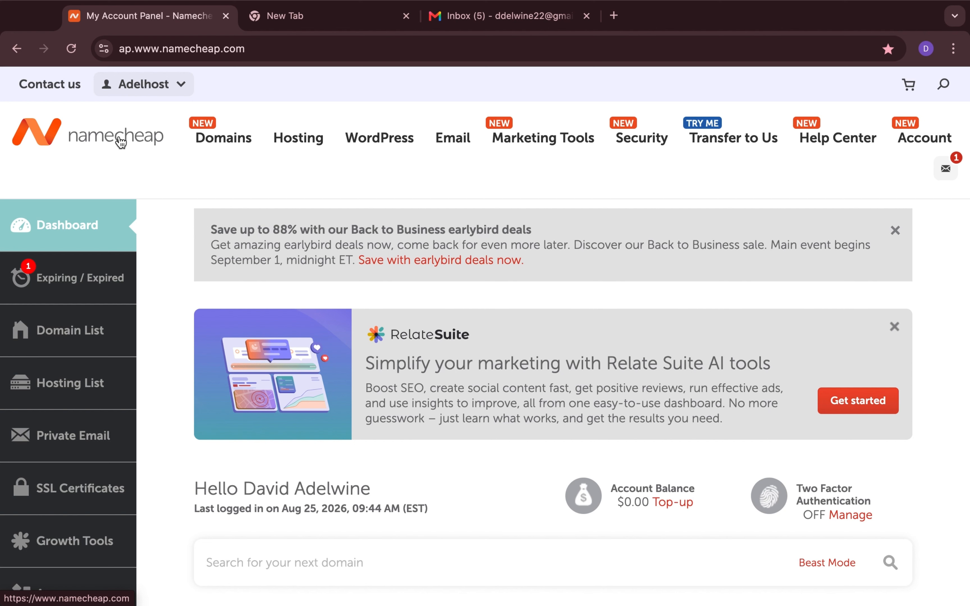
Go to the Domain List and open adelhost.org's management page, looking through its details
{"action": "left_click", "coordinate": [98, 338]}
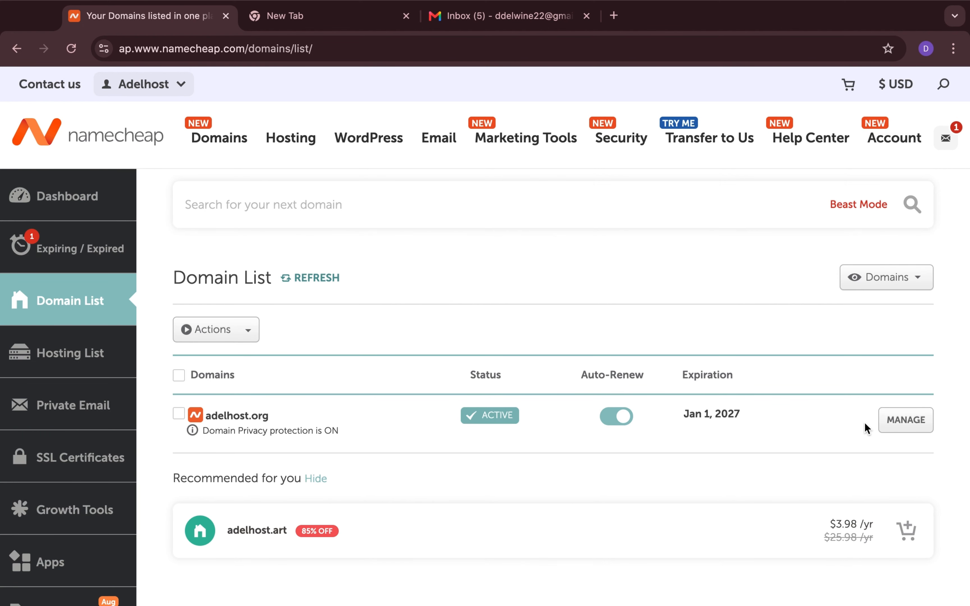
{"action": "left_click", "coordinate": [916, 427]}
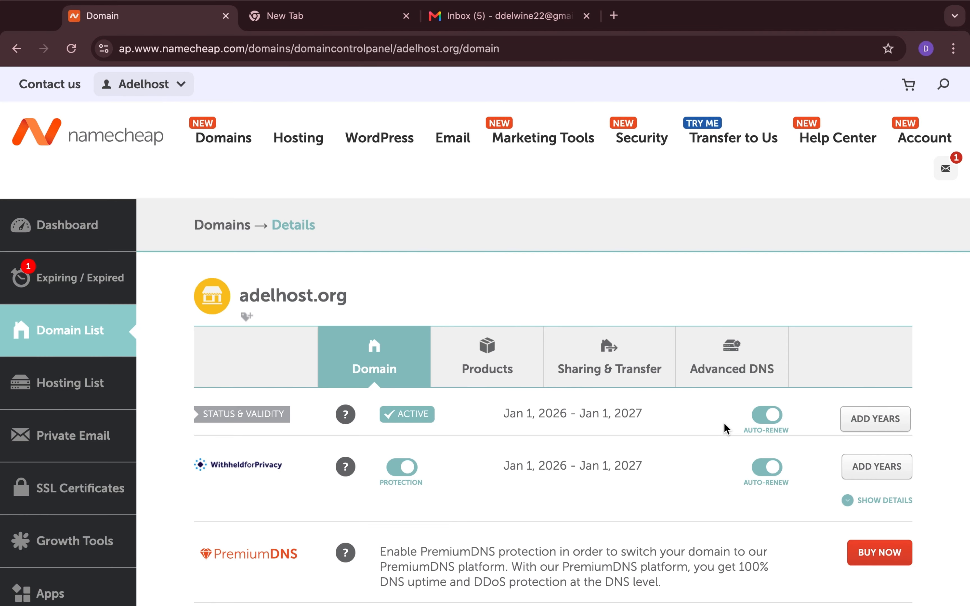
{"action": "scroll", "coordinate": [723, 422], "scroll_direction": "down", "scroll_amount": 5}
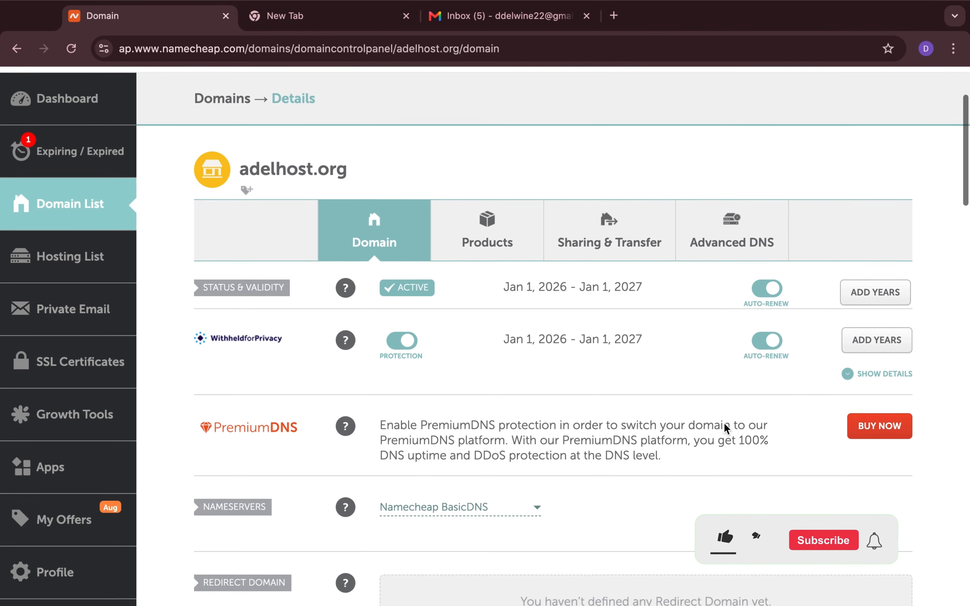
{"action": "scroll", "coordinate": [724, 422], "scroll_direction": "down", "scroll_amount": 4}
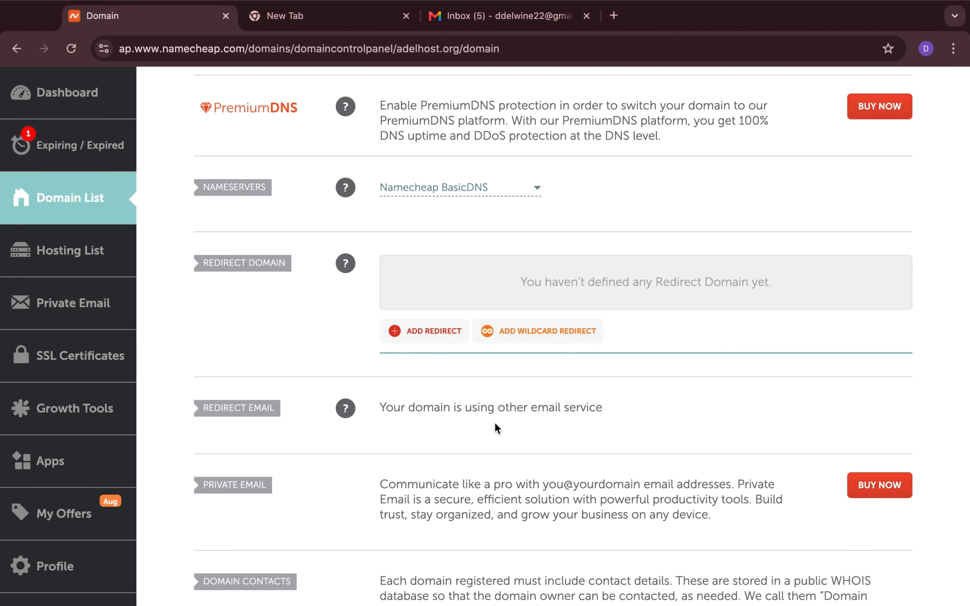
{"action": "scroll", "coordinate": [625, 424], "scroll_direction": "up", "scroll_amount": 5}
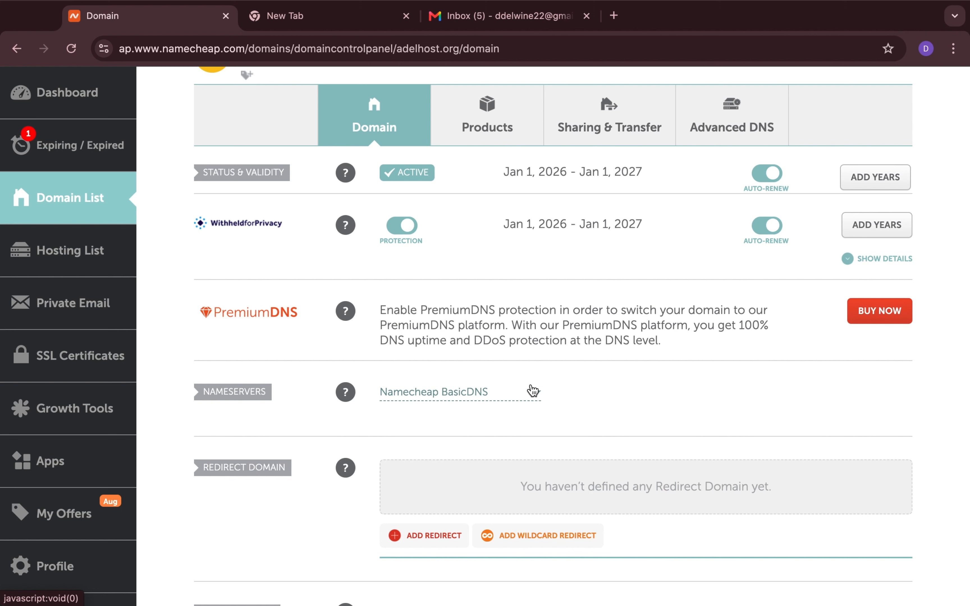
{"action": "scroll", "coordinate": [436, 392], "scroll_direction": "down", "scroll_amount": 4}
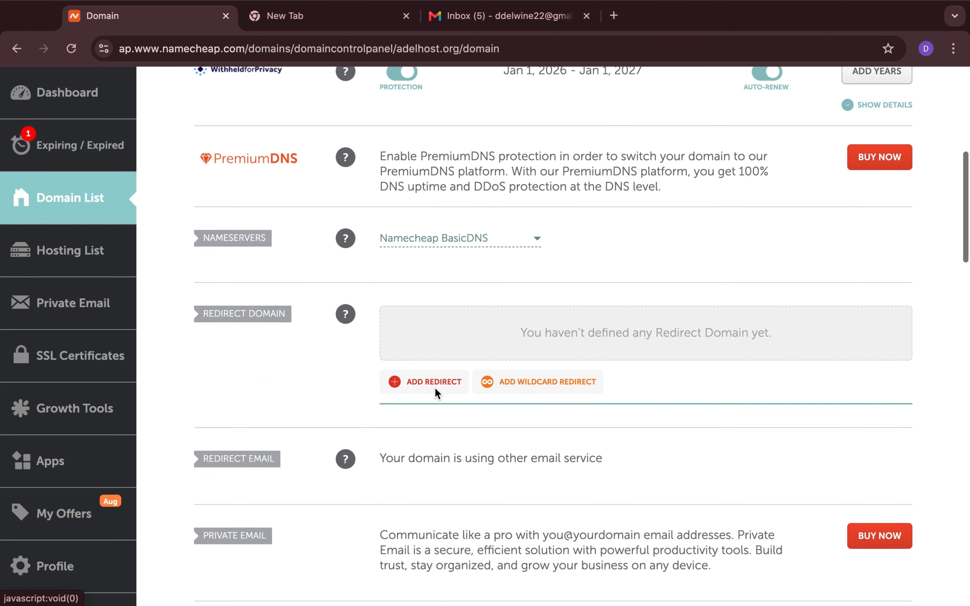
{"action": "scroll", "coordinate": [434, 391], "scroll_direction": "up", "scroll_amount": 4}
On Advanced DNS, set adelhost.org's Mail Settings to Email Forwarding and save all changes
{"action": "left_click", "coordinate": [718, 121]}
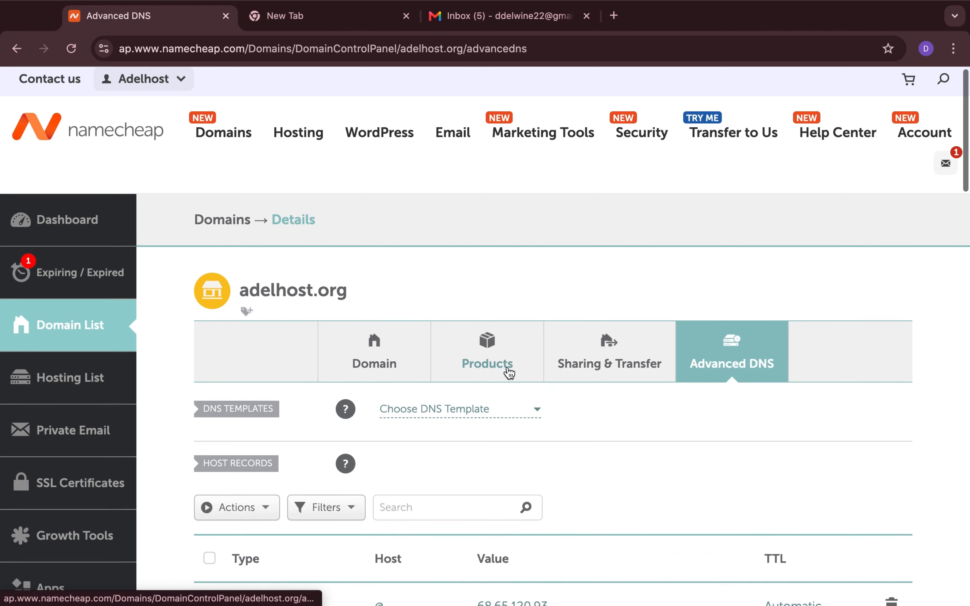
{"action": "scroll", "coordinate": [507, 373], "scroll_direction": "down", "scroll_amount": 5}
{"action": "scroll", "coordinate": [508, 373], "scroll_direction": "down", "scroll_amount": 10}
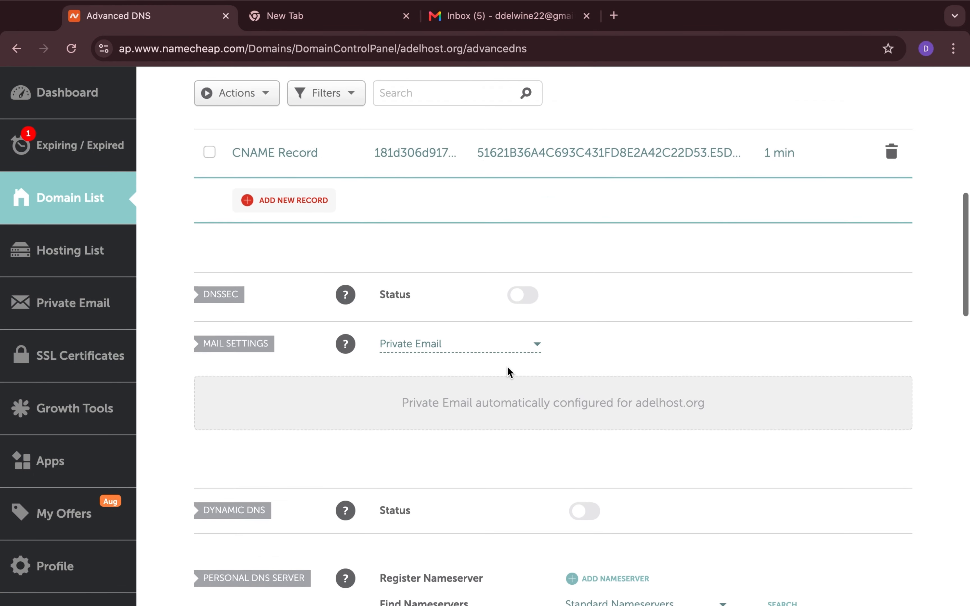
{"action": "scroll", "coordinate": [507, 366], "scroll_direction": "down", "scroll_amount": 2}
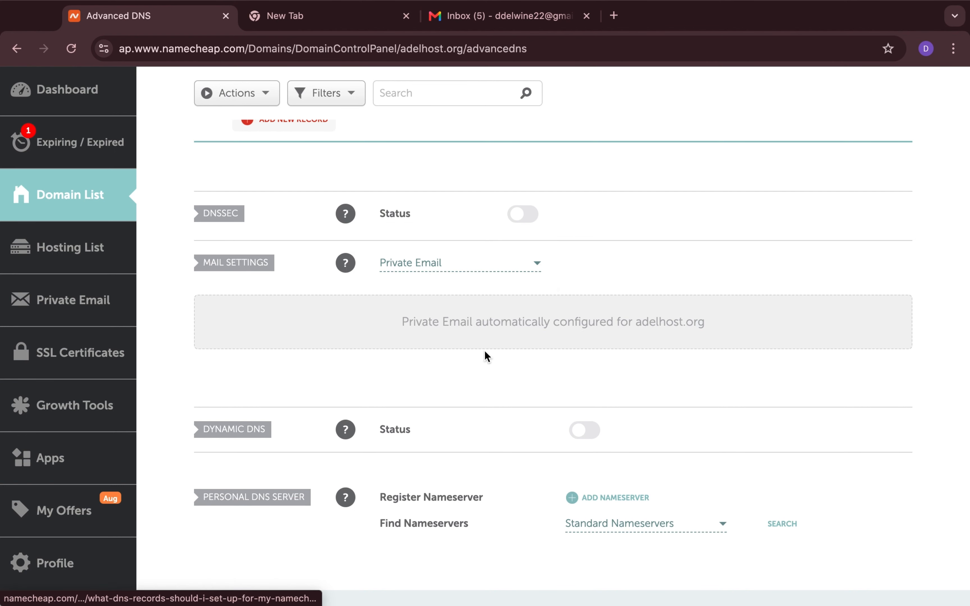
{"action": "left_click", "coordinate": [538, 270]}
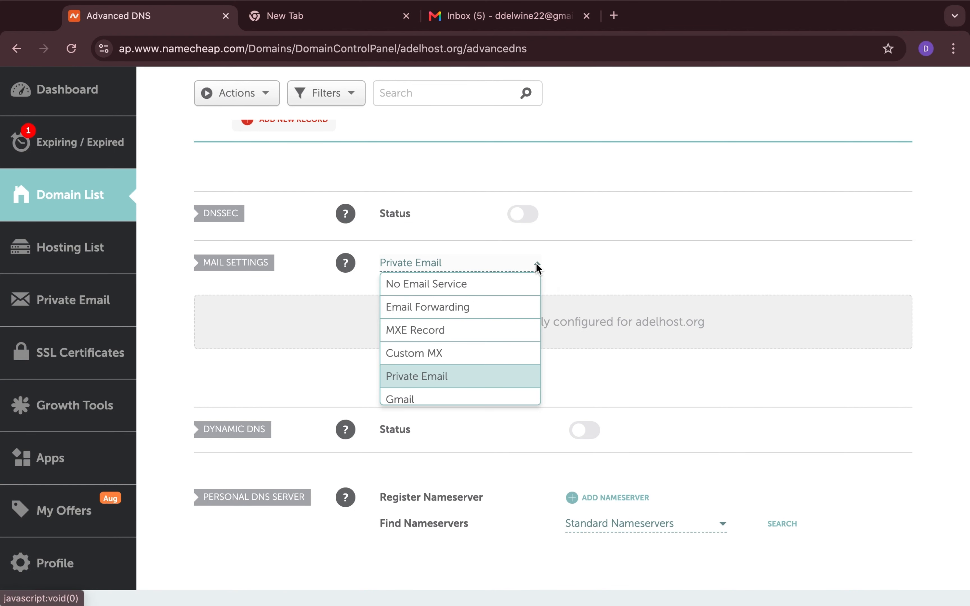
{"action": "left_click", "coordinate": [494, 311]}
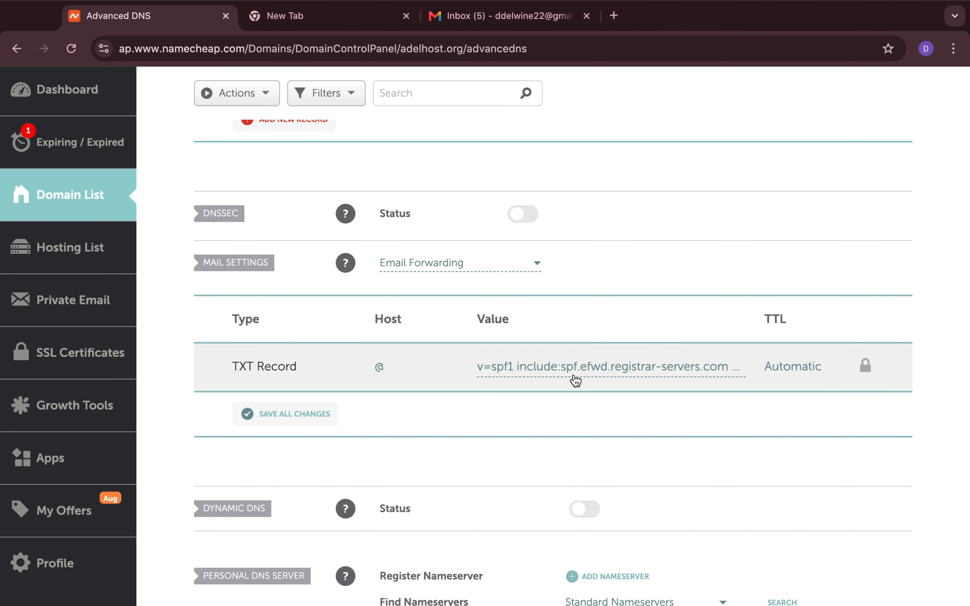
{"action": "left_click", "coordinate": [311, 413]}
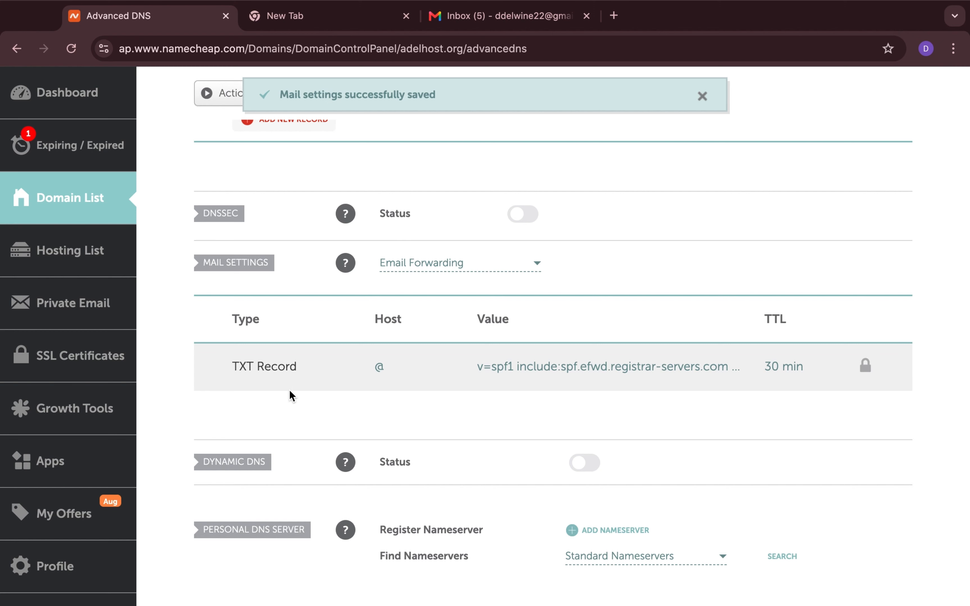
{"action": "scroll", "coordinate": [289, 391], "scroll_direction": "up", "scroll_amount": 1}
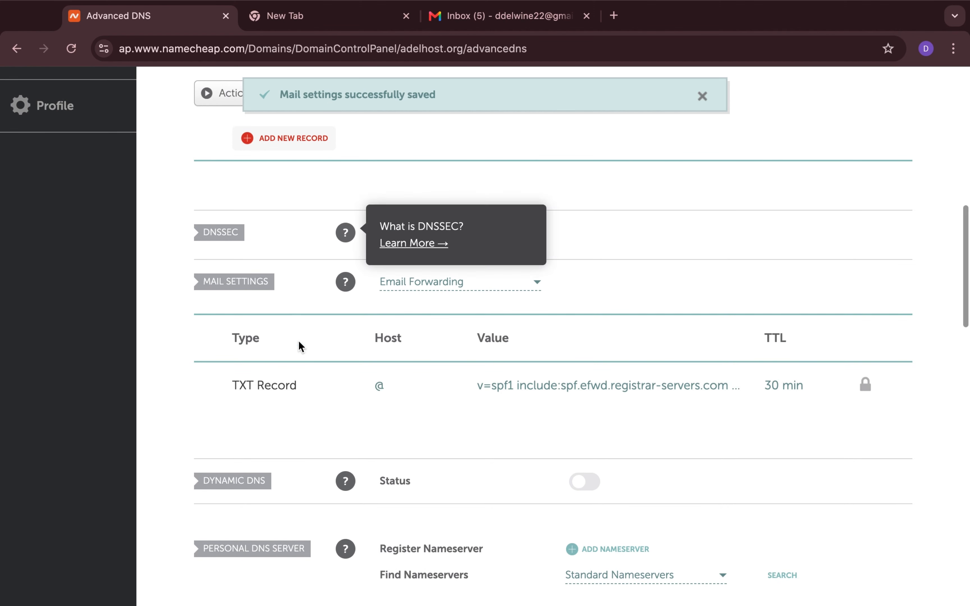
{"action": "scroll", "coordinate": [323, 385], "scroll_direction": "up", "scroll_amount": 4}
{"action": "scroll", "coordinate": [322, 385], "scroll_direction": "down", "scroll_amount": 4}
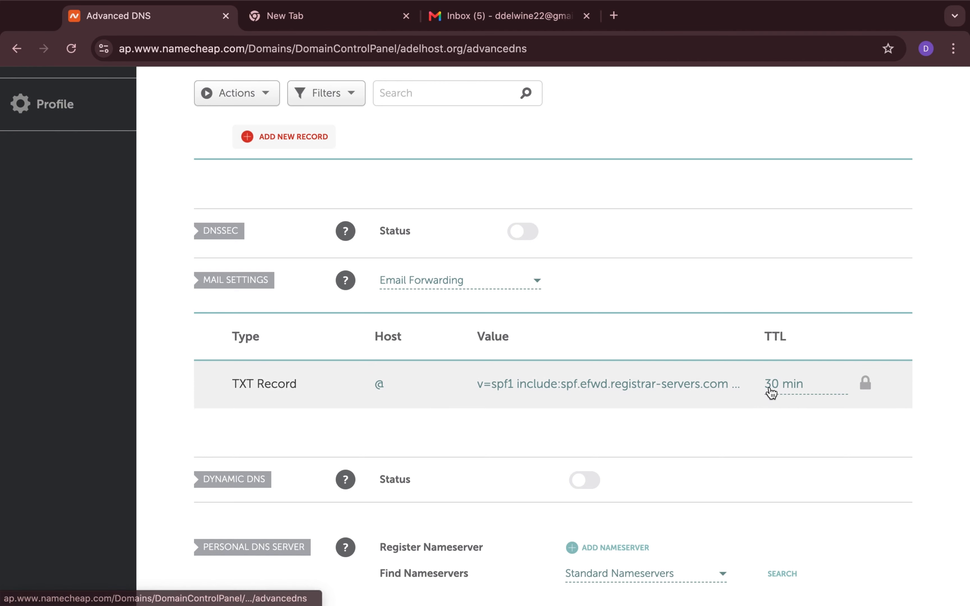
{"action": "scroll", "coordinate": [770, 389], "scroll_direction": "up", "scroll_amount": 8}
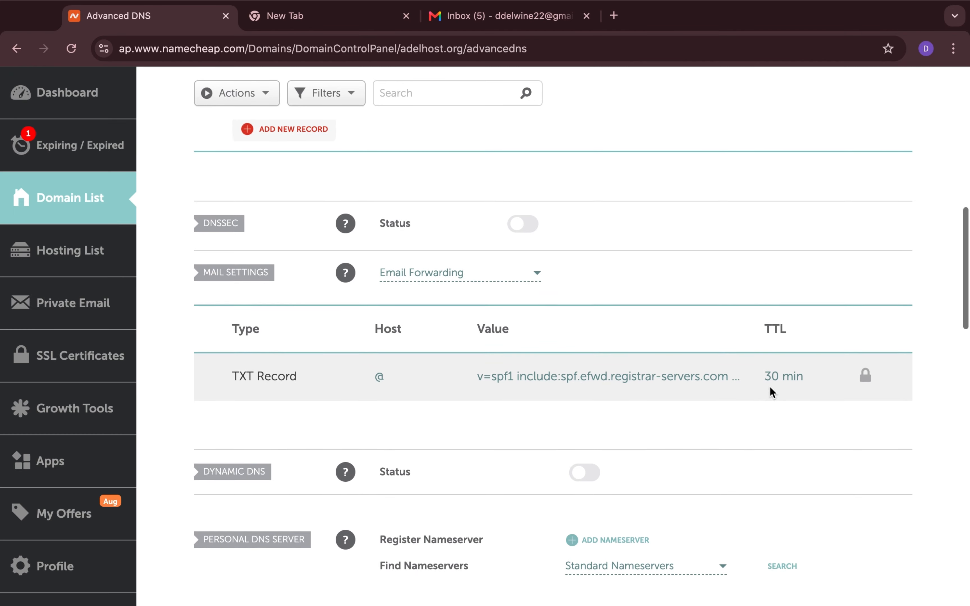
{"action": "scroll", "coordinate": [771, 392], "scroll_direction": "up", "scroll_amount": 5}
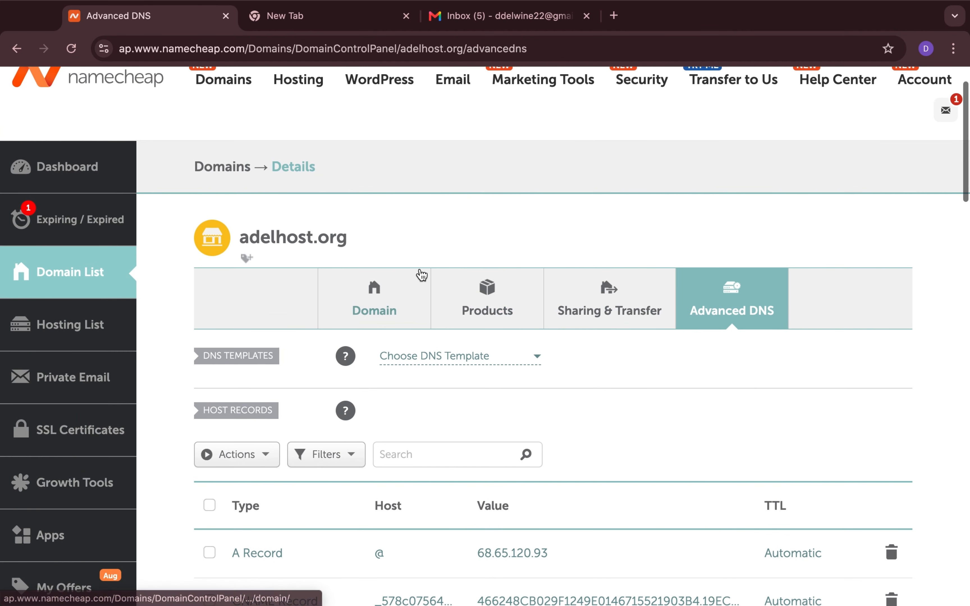
Add and save an email forwarder from the 'support' alias to the owner's Gmail address
{"action": "left_click", "coordinate": [392, 305]}
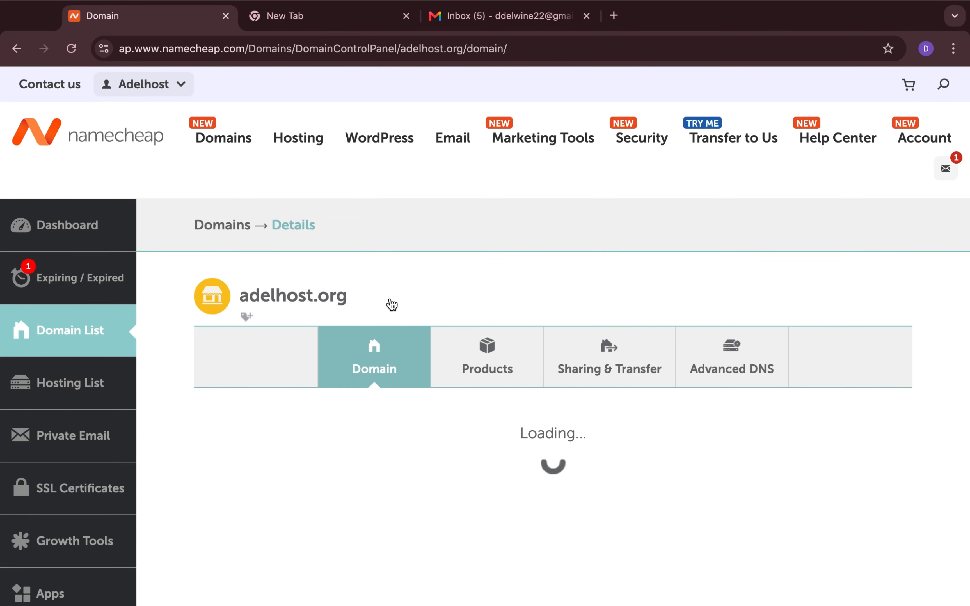
{"action": "scroll", "coordinate": [391, 304], "scroll_direction": "down", "scroll_amount": 10}
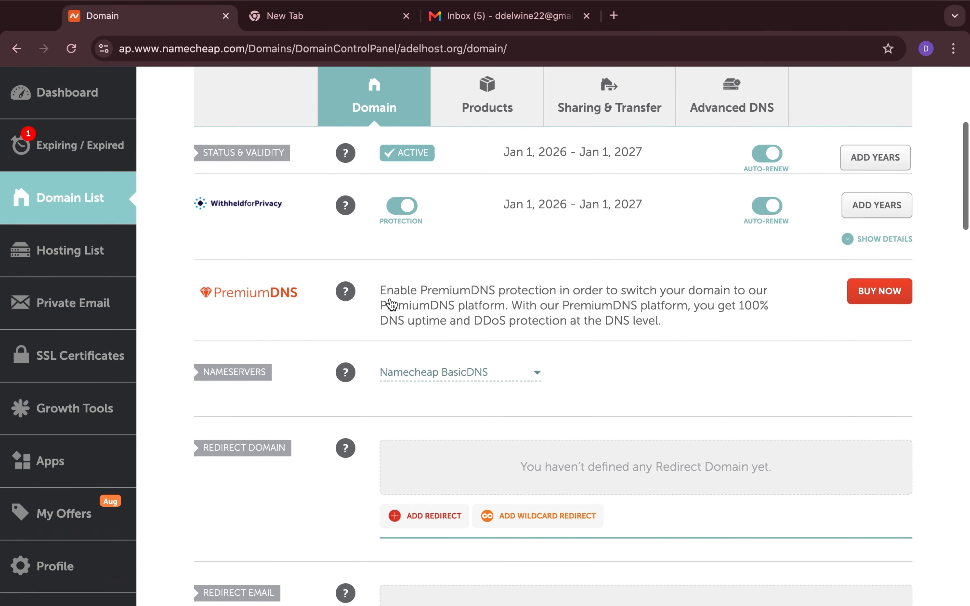
{"action": "scroll", "coordinate": [274, 347], "scroll_direction": "down", "scroll_amount": 3}
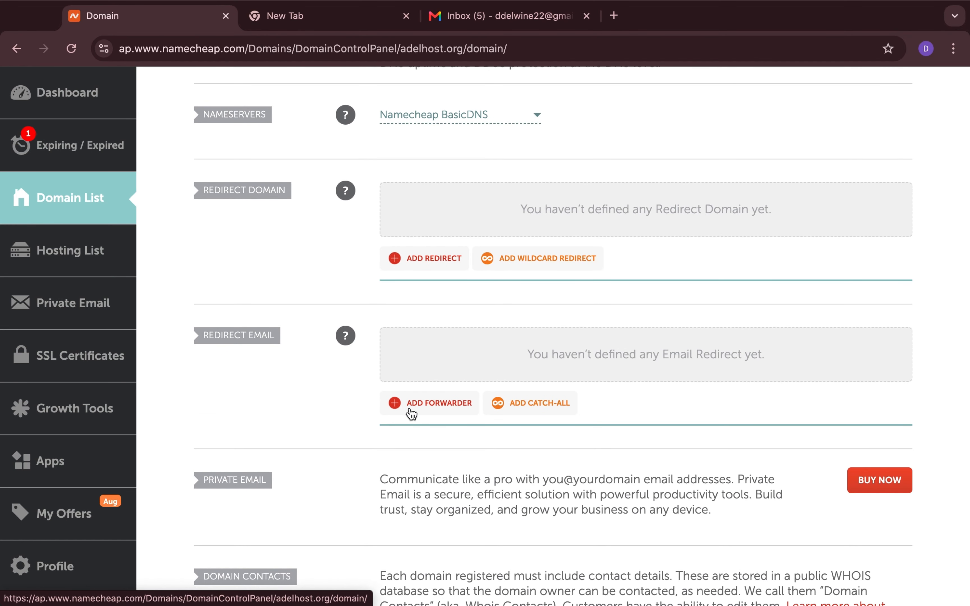
{"action": "scroll", "coordinate": [440, 361], "scroll_direction": "down", "scroll_amount": 1}
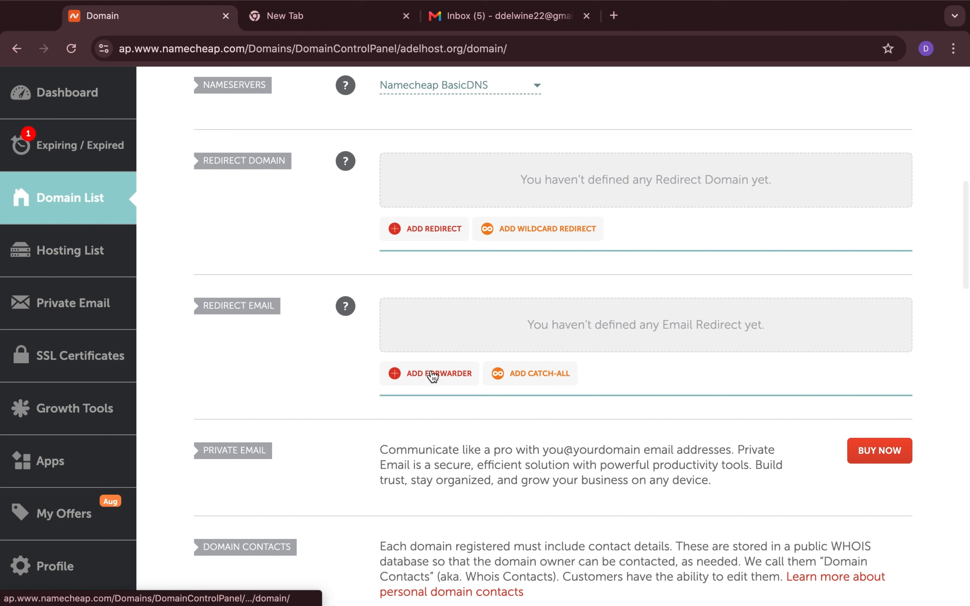
{"action": "left_click", "coordinate": [431, 370]}
{"action": "left_click", "coordinate": [440, 355]}
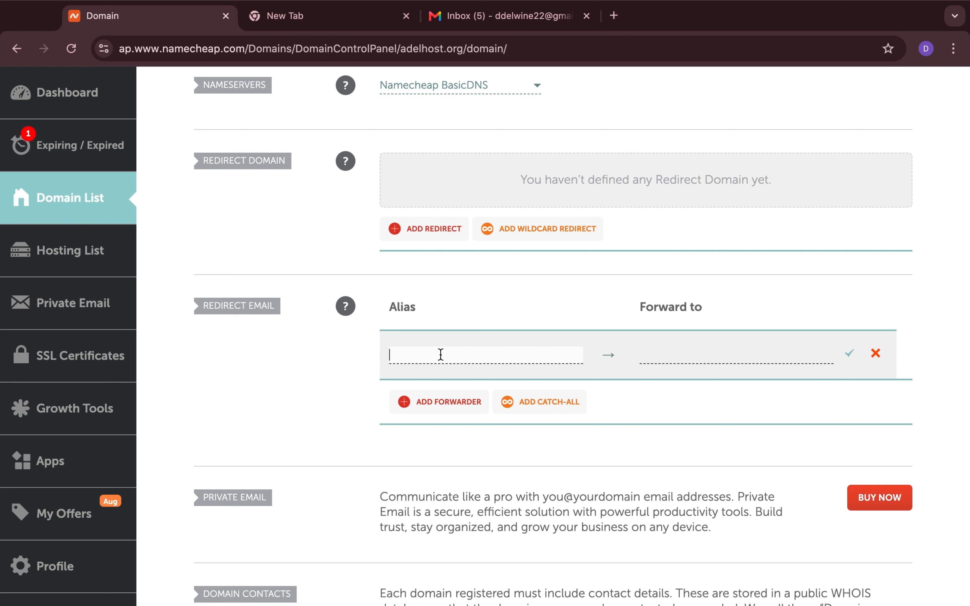
{"action": "left_click", "coordinate": [667, 362]}
{"action": "key", "text": "super+v"}
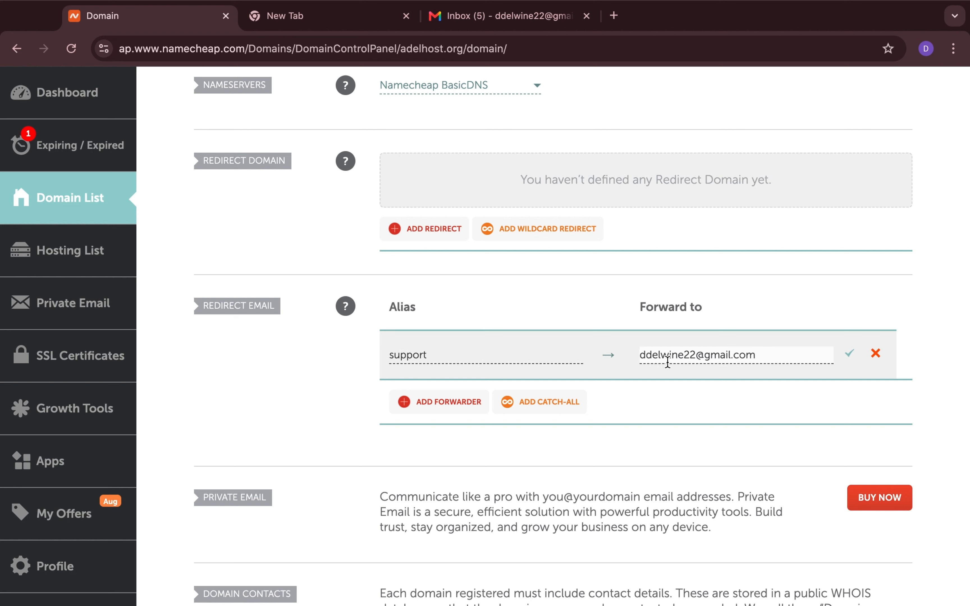
{"action": "left_click", "coordinate": [672, 397]}
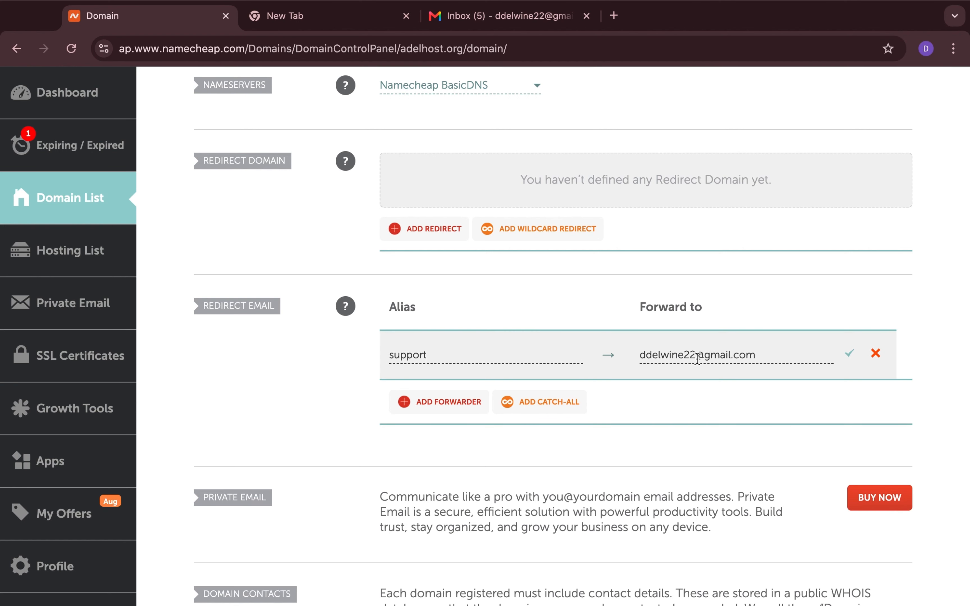
{"action": "left_click", "coordinate": [849, 355]}
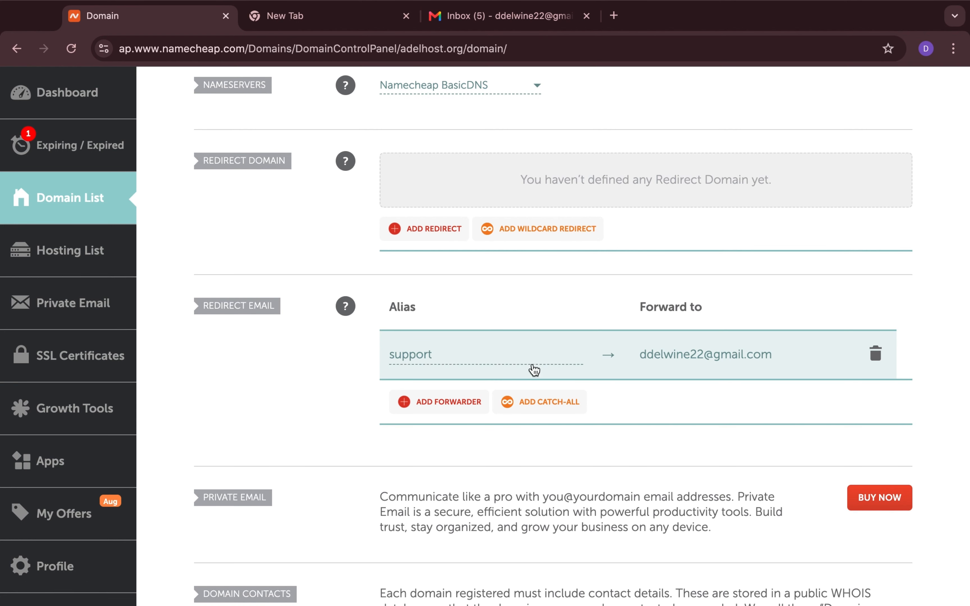
Add and save a second forwarder whose alias is a personal first name, delivering to the same Gmail address
{"action": "left_click", "coordinate": [425, 402]}
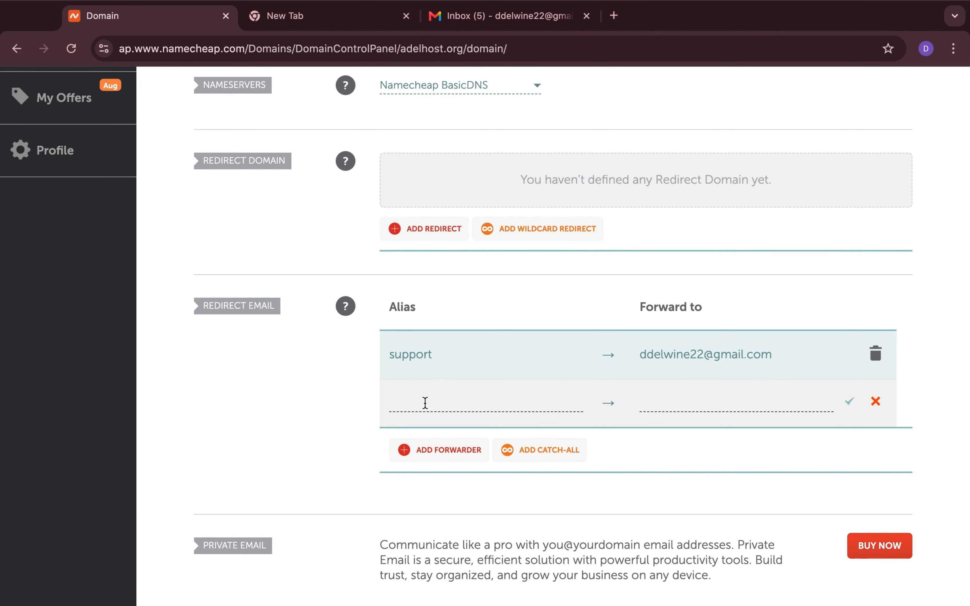
{"action": "left_click", "coordinate": [425, 402]}
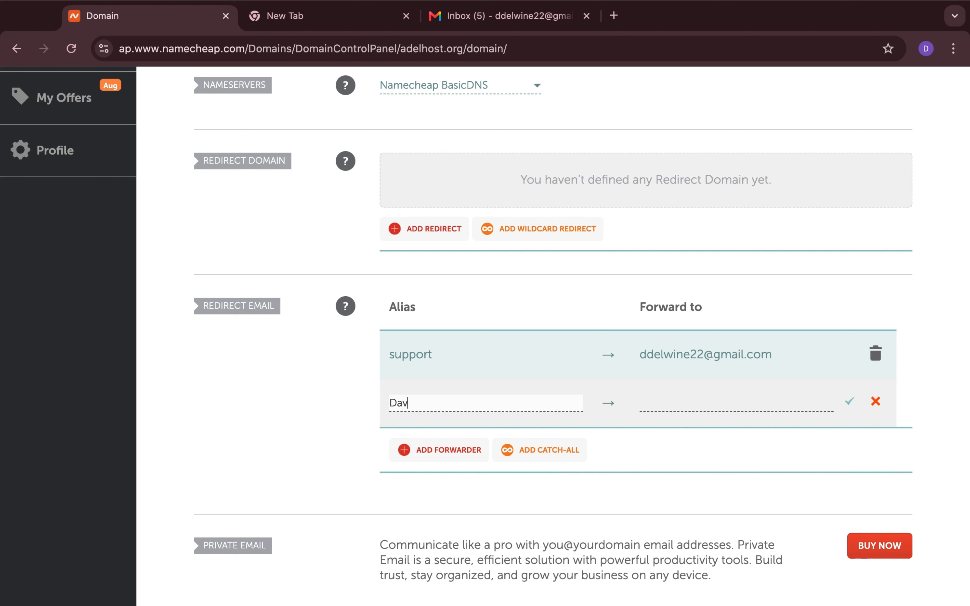
{"action": "key", "text": "BackSpace"}
{"action": "key", "text": "BackSpace"}
{"action": "key", "text": "BackSpace"}
{"action": "left_click", "coordinate": [693, 398]}
{"action": "key", "text": "Down"}
{"action": "key", "text": "Return"}
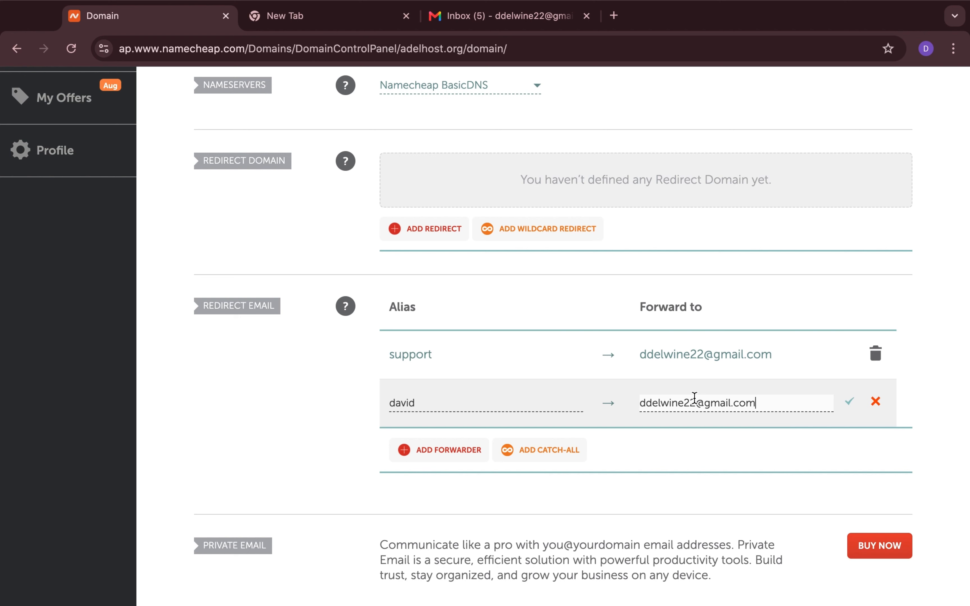
{"action": "left_click", "coordinate": [852, 401]}
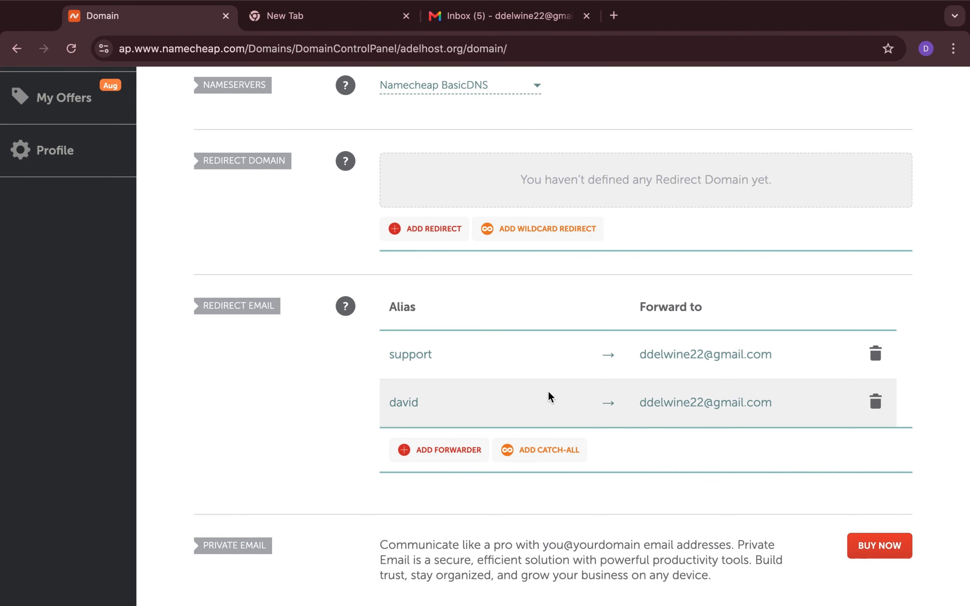
{"action": "key", "text": "ctrl+Right"}
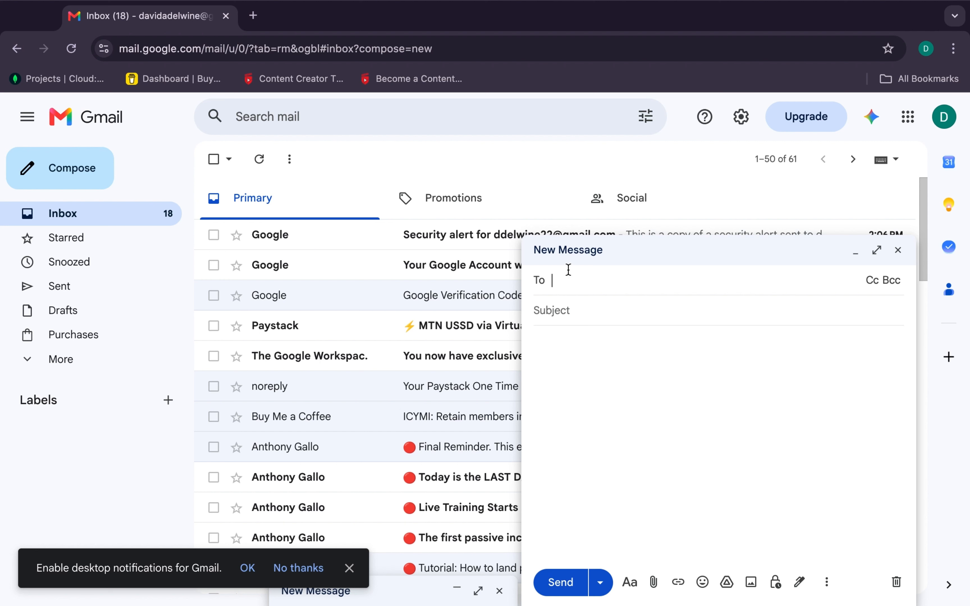
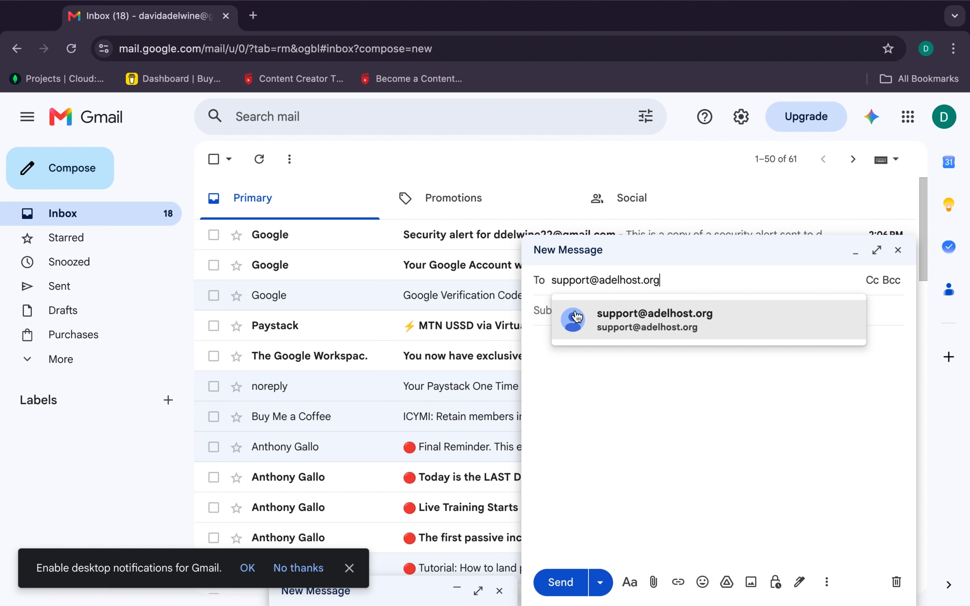
Send 'Test email' with body 'We testing our business email' to the adelhost.org support address
{"action": "left_click", "coordinate": [587, 320]}
{"action": "left_click", "coordinate": [587, 323]}
{"action": "type", "text": "Te"}
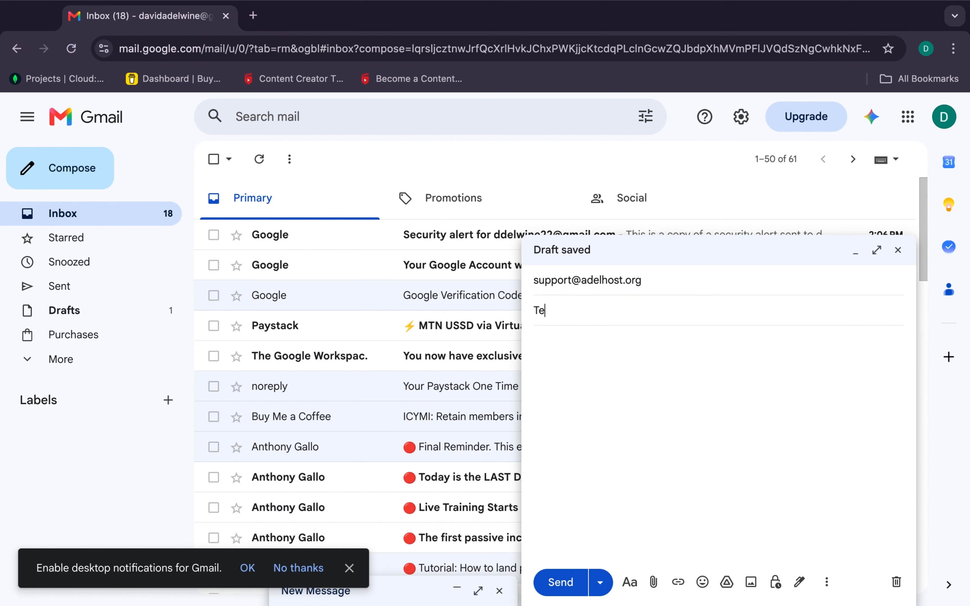
{"action": "type", "text": "st email"}
{"action": "left_click", "coordinate": [618, 383]}
{"action": "type", "text": "We testing our business e"}
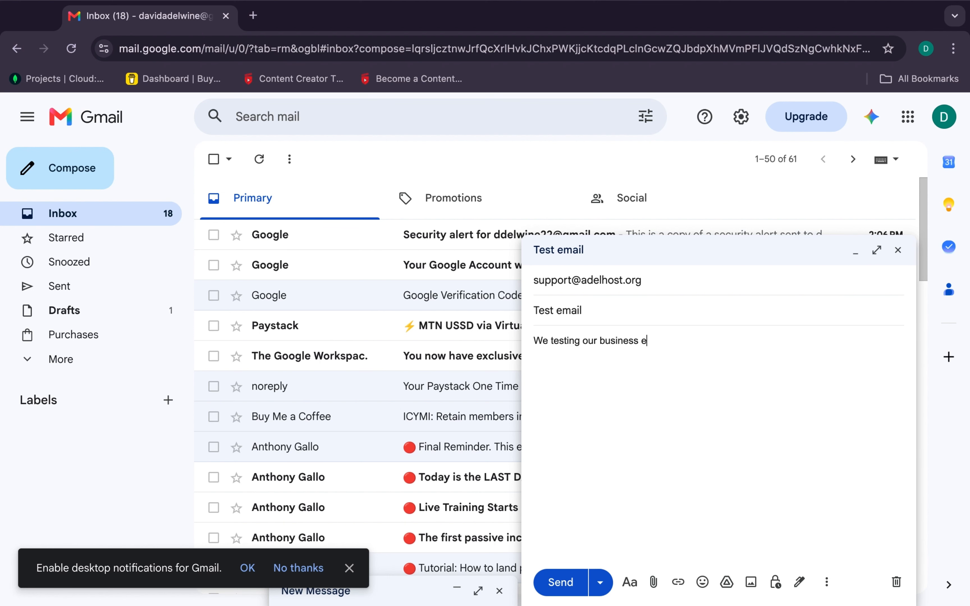
{"action": "type", "text": "mail"}
{"action": "left_click", "coordinate": [561, 582]}
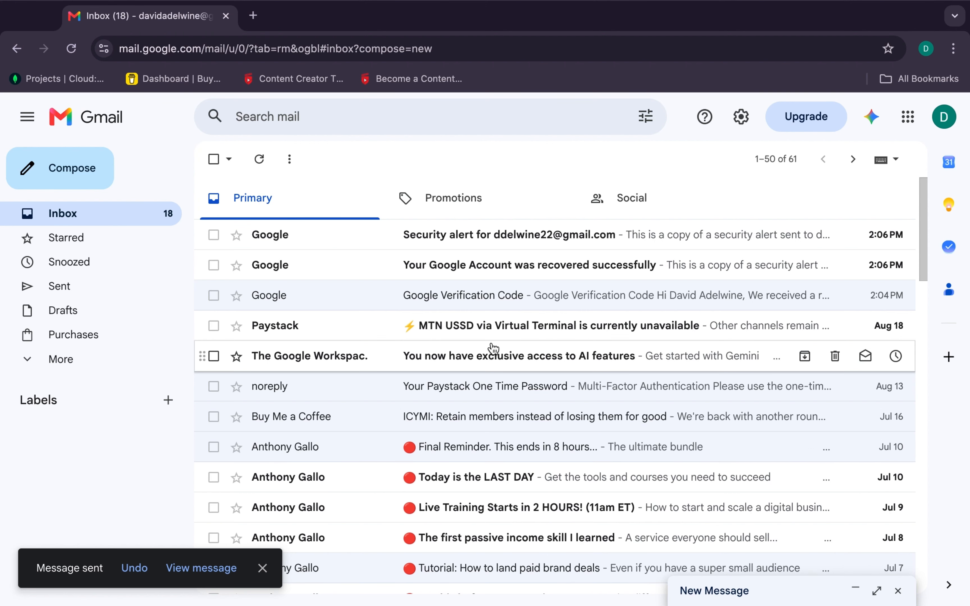
{"action": "key", "text": "ctrl+Left"}
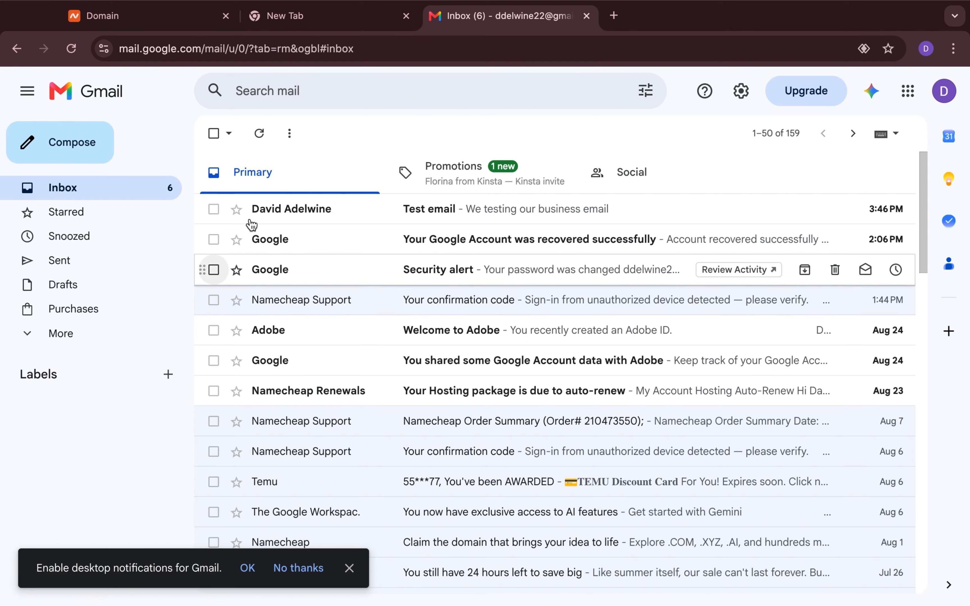
Open the received Test email and check its details to confirm it was sent to the support alias
{"action": "left_click", "coordinate": [267, 210]}
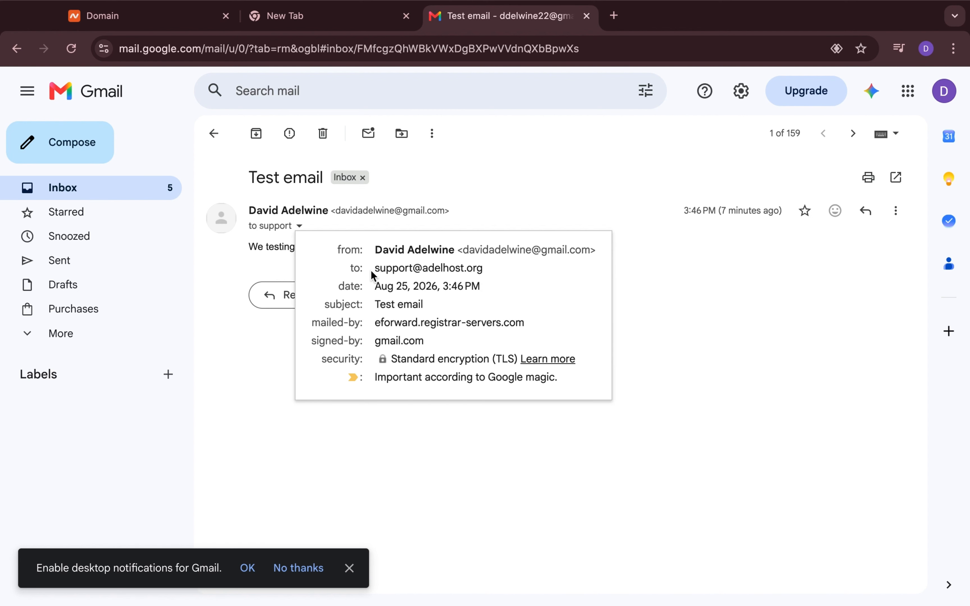
{"action": "left_click", "coordinate": [245, 253]}
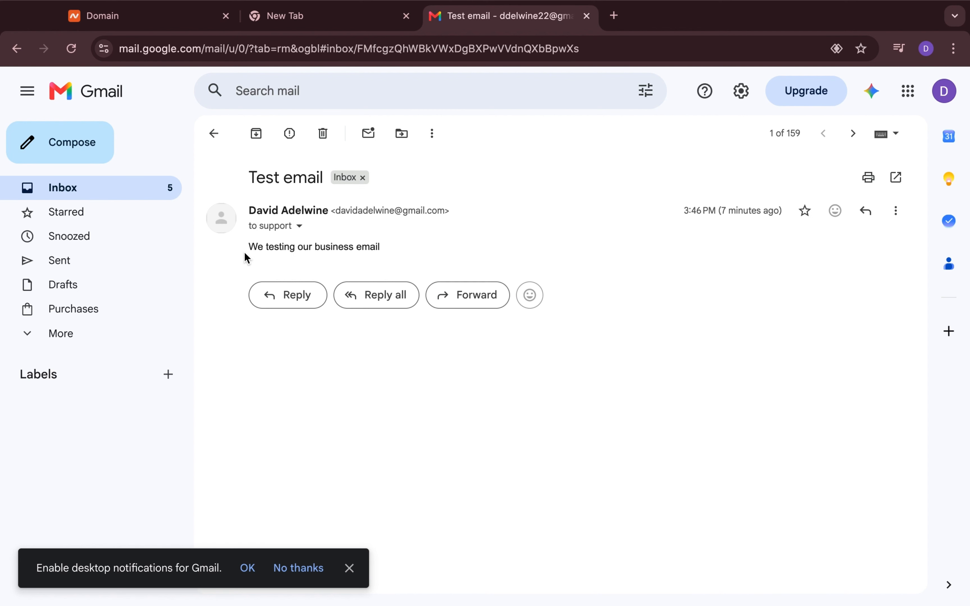
{"action": "left_click", "coordinate": [297, 227]}
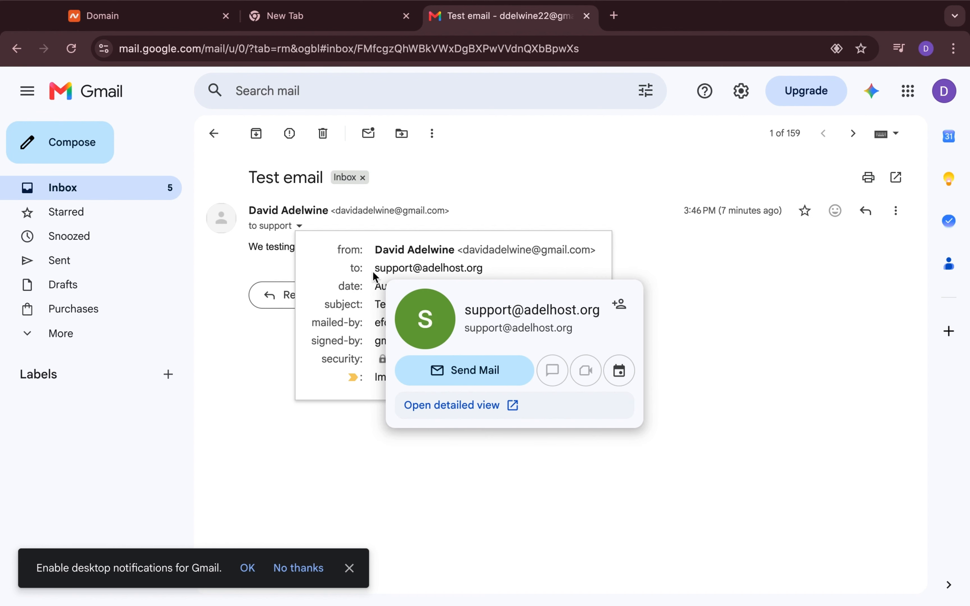
{"action": "mouse_move", "coordinate": [433, 271]}
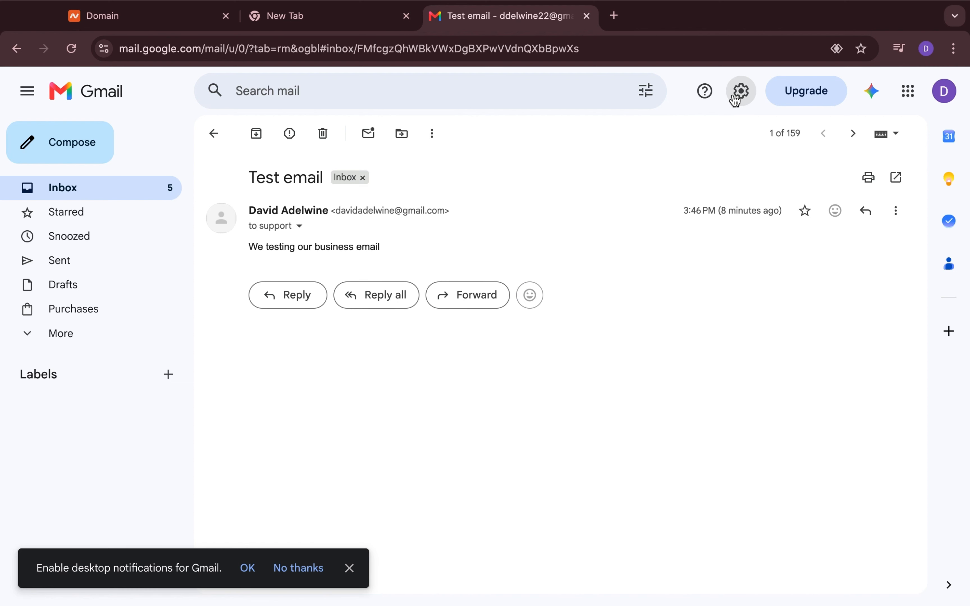
Open Gmail's full settings and go to the Accounts and Import tab
{"action": "left_click", "coordinate": [740, 92]}
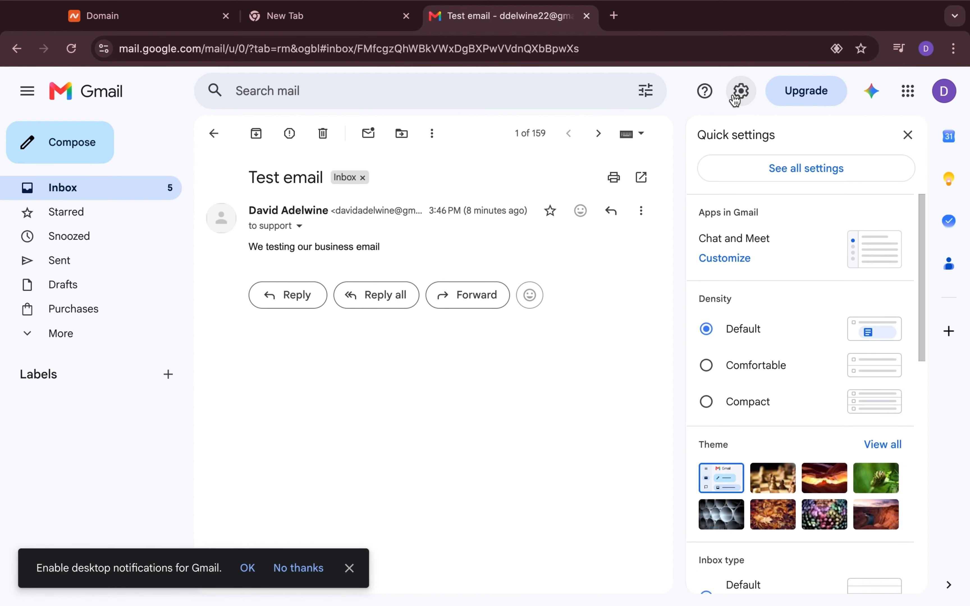
{"action": "left_click", "coordinate": [772, 176]}
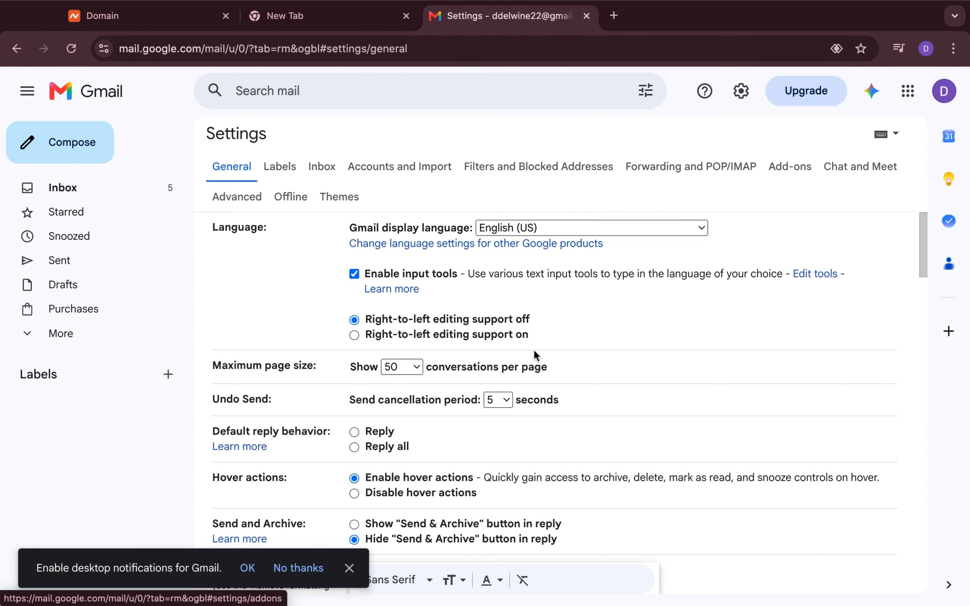
{"action": "scroll", "coordinate": [535, 351], "scroll_direction": "down", "scroll_amount": 1}
{"action": "scroll", "coordinate": [534, 352], "scroll_direction": "up", "scroll_amount": 1}
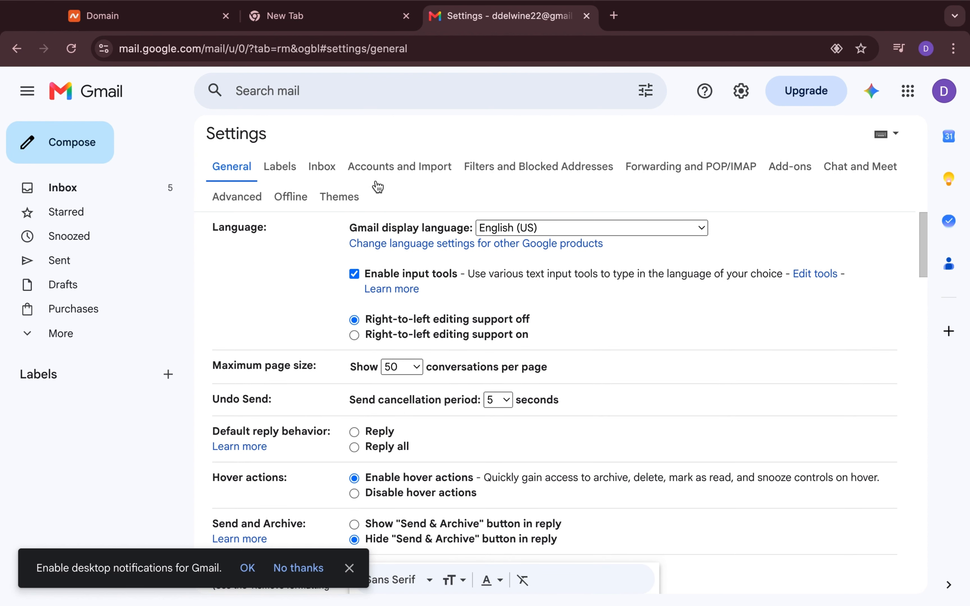
{"action": "left_click", "coordinate": [417, 165]}
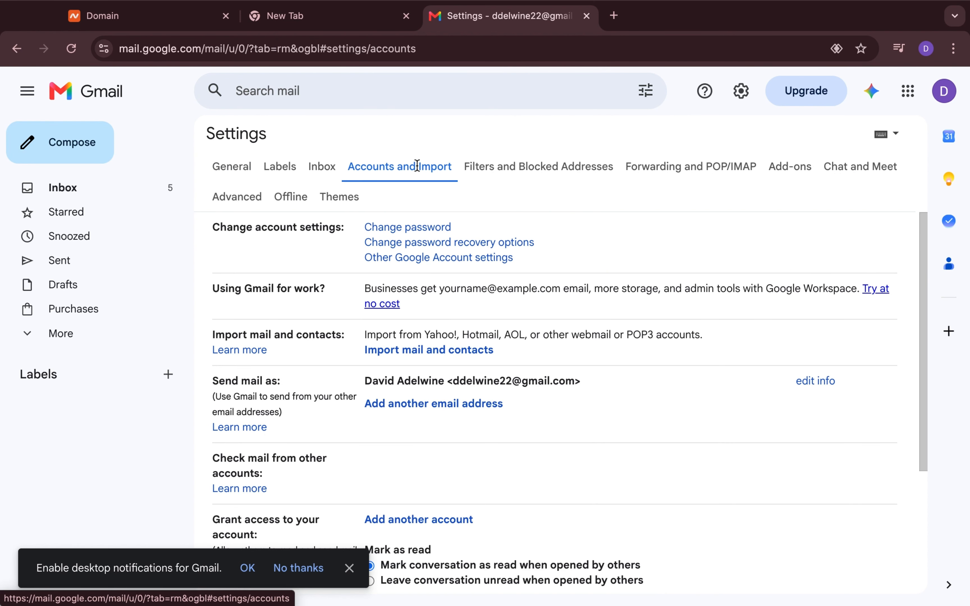
{"action": "scroll", "coordinate": [403, 332], "scroll_direction": "down", "scroll_amount": 2}
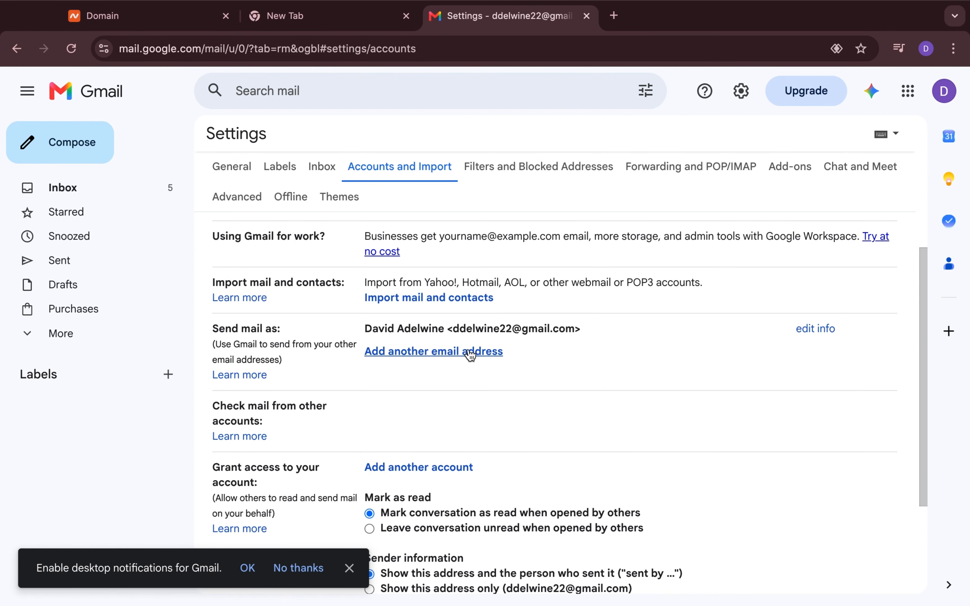
{"action": "scroll", "coordinate": [469, 354], "scroll_direction": "up", "scroll_amount": 1}
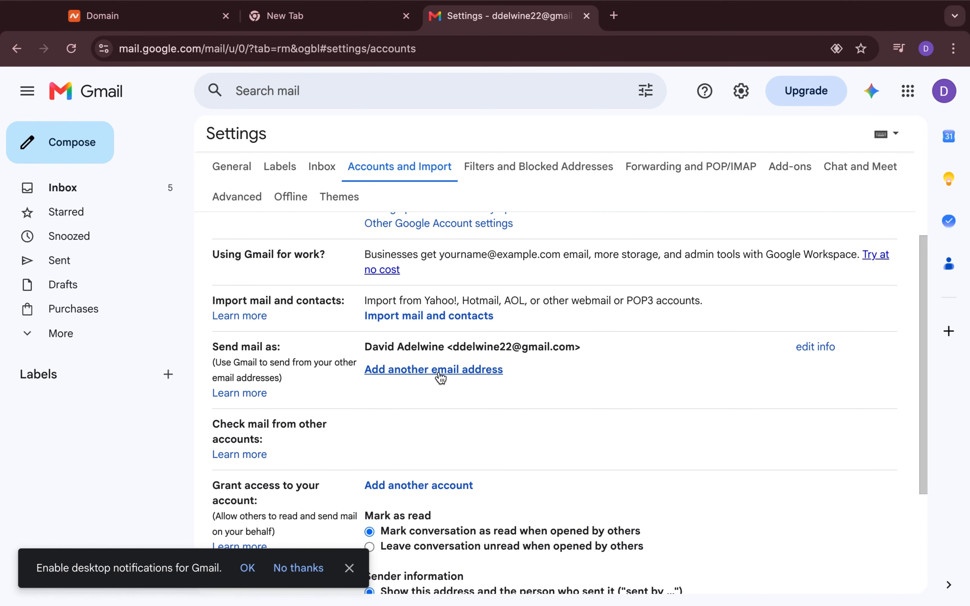
{"action": "left_click", "coordinate": [614, 15]}
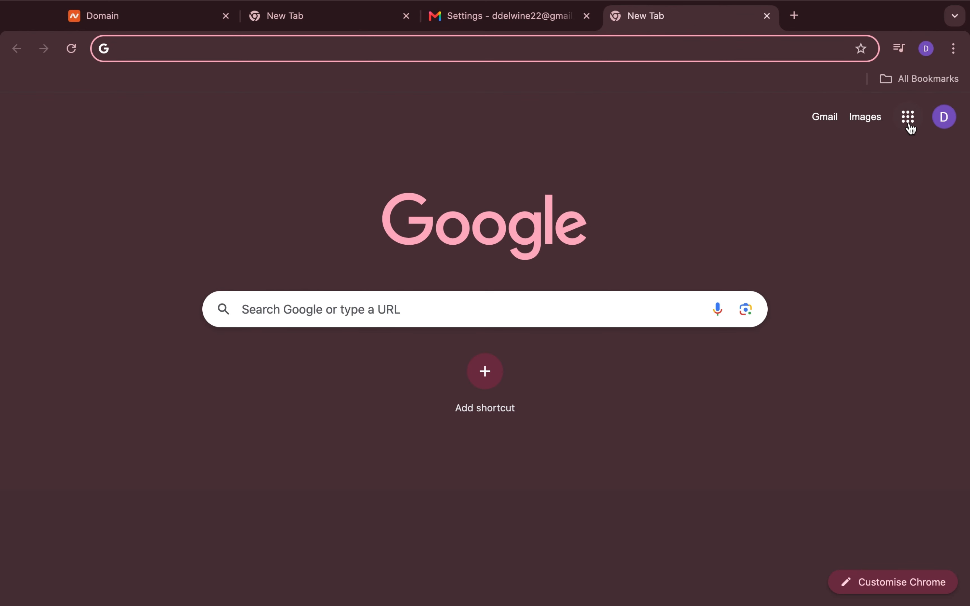
From Google Account, search 'app', choose App passwords and re-enter the account password to verify
{"action": "left_click", "coordinate": [944, 118]}
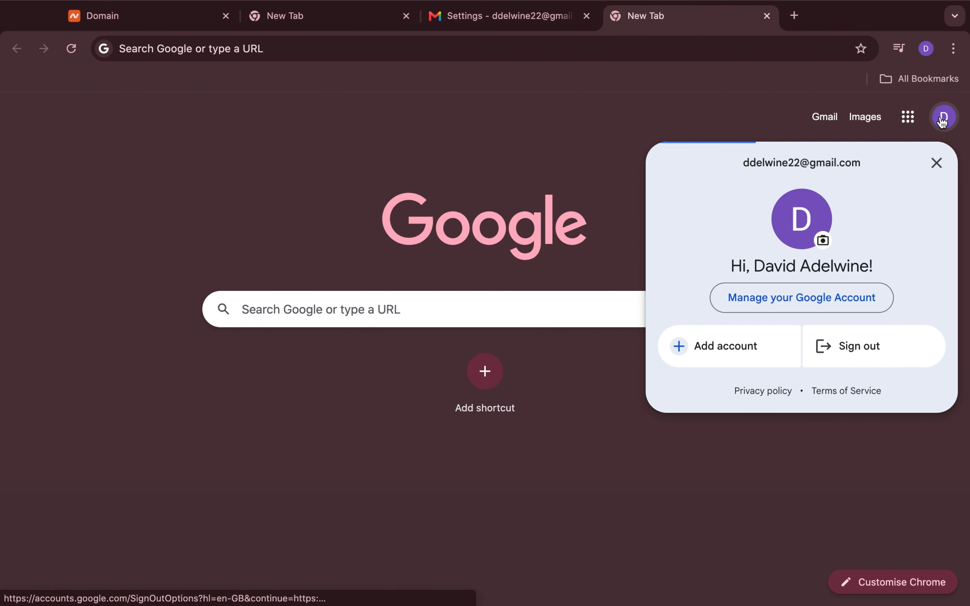
{"action": "left_click", "coordinate": [909, 118]}
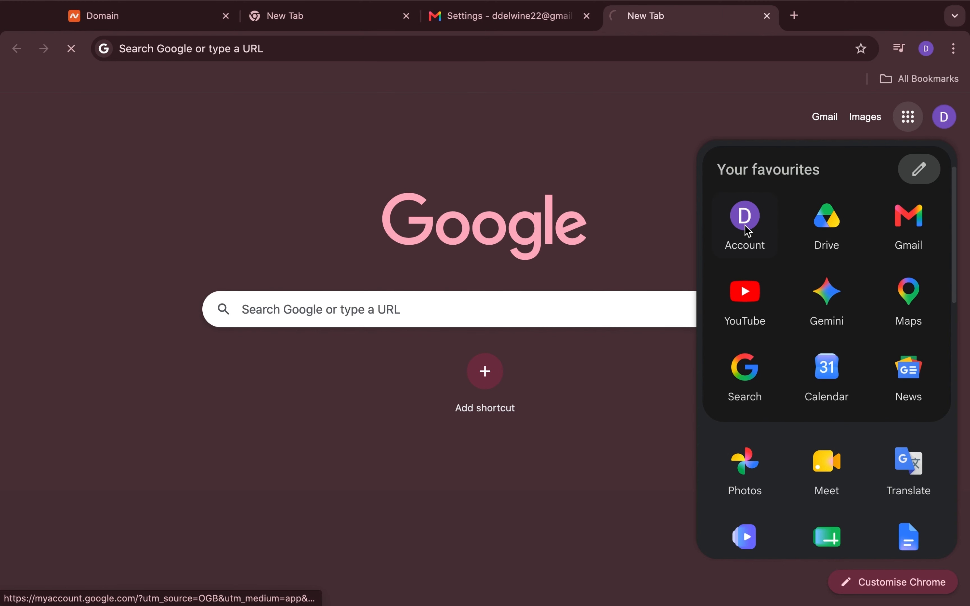
{"action": "left_click", "coordinate": [746, 227]}
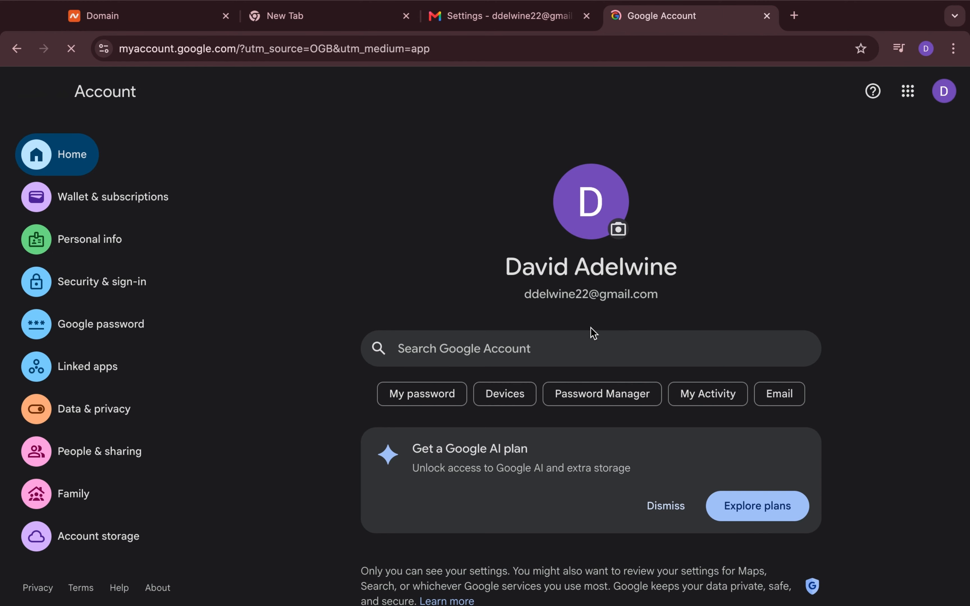
{"action": "left_click", "coordinate": [576, 352]}
{"action": "type", "text": "app"}
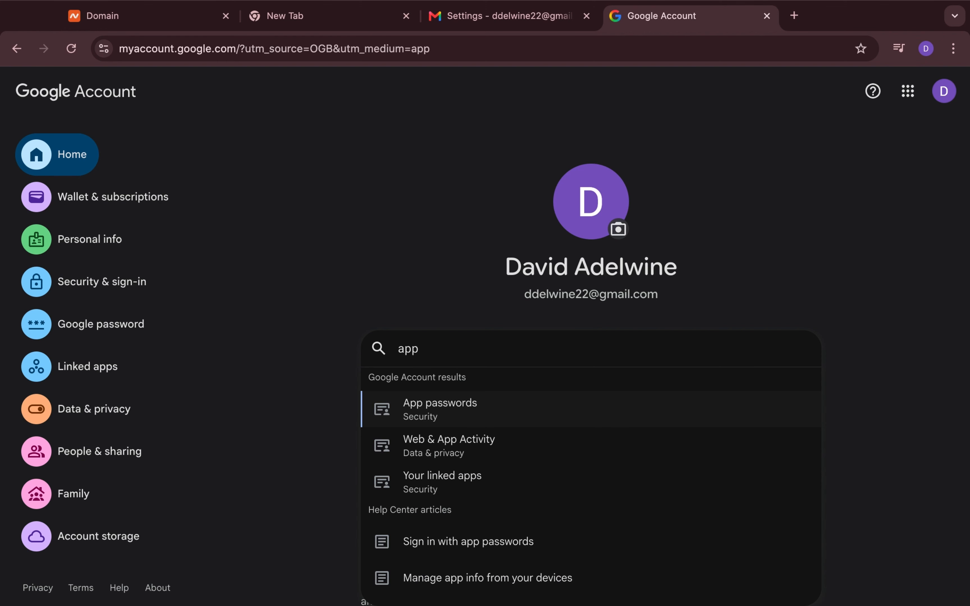
{"action": "left_click", "coordinate": [532, 411]}
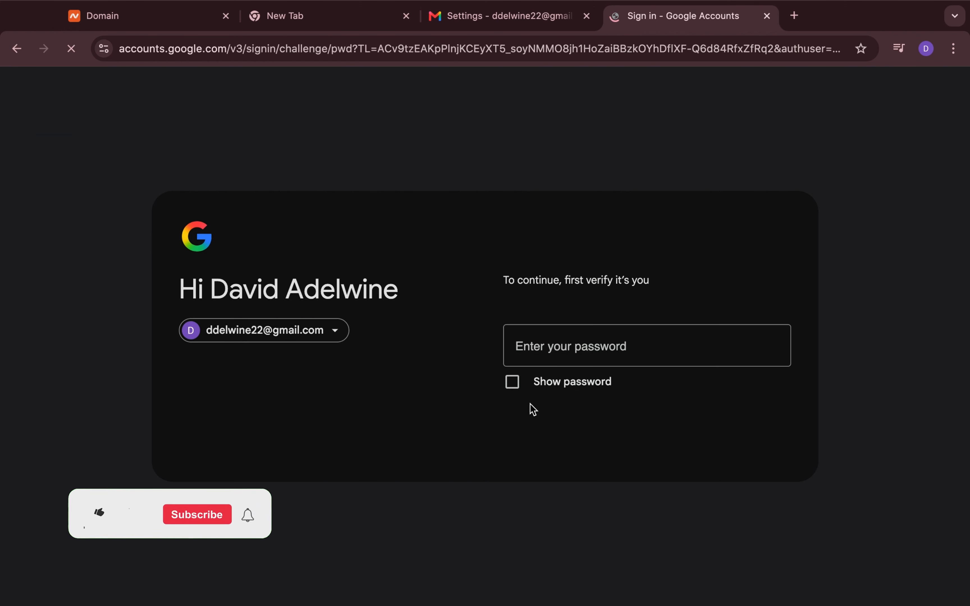
{"action": "left_click", "coordinate": [572, 316]}
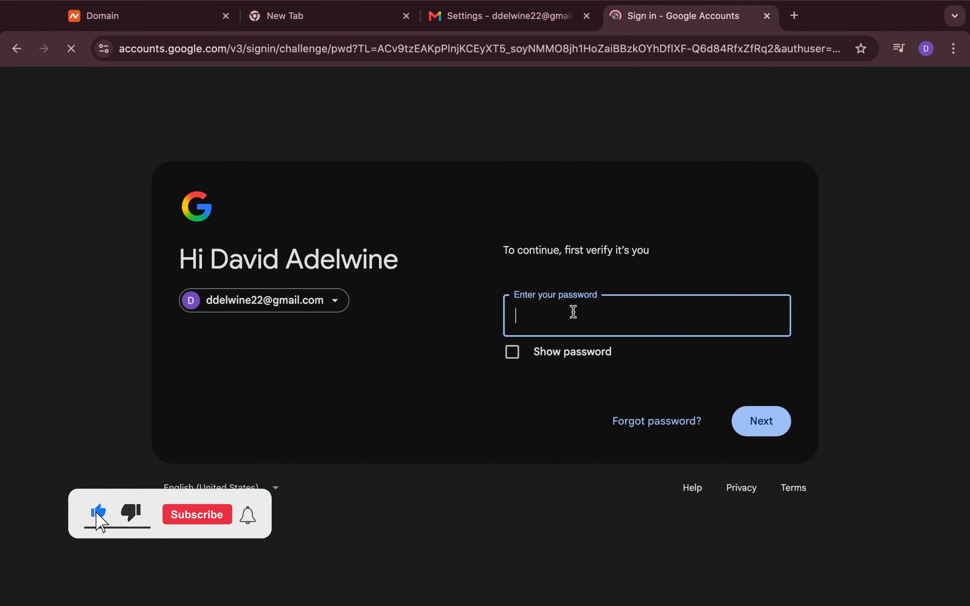
{"action": "type", "text": "•"}
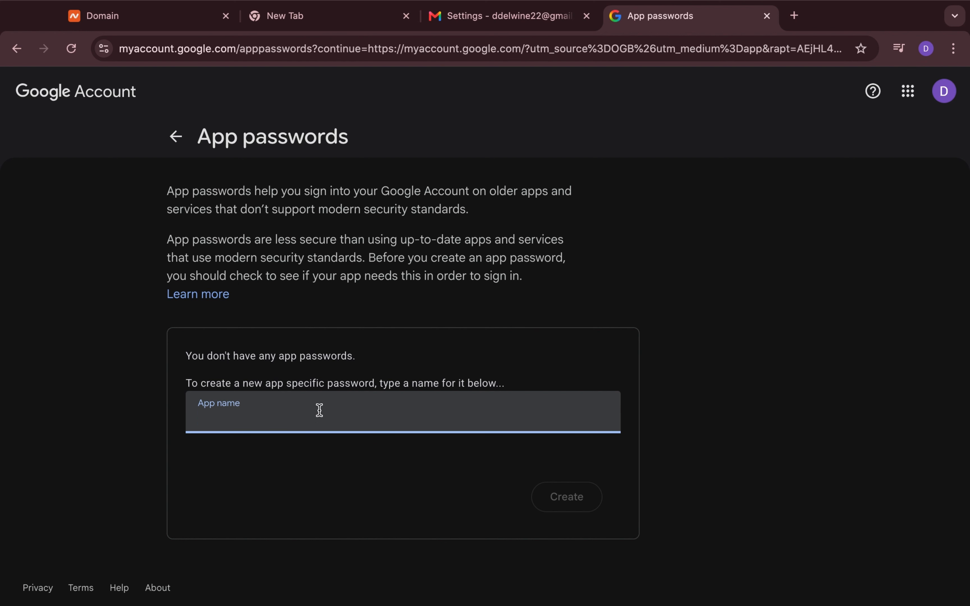
Create a Google app password named 'business emails' and copy the generated 16-character password
{"action": "type", "text": "David"}
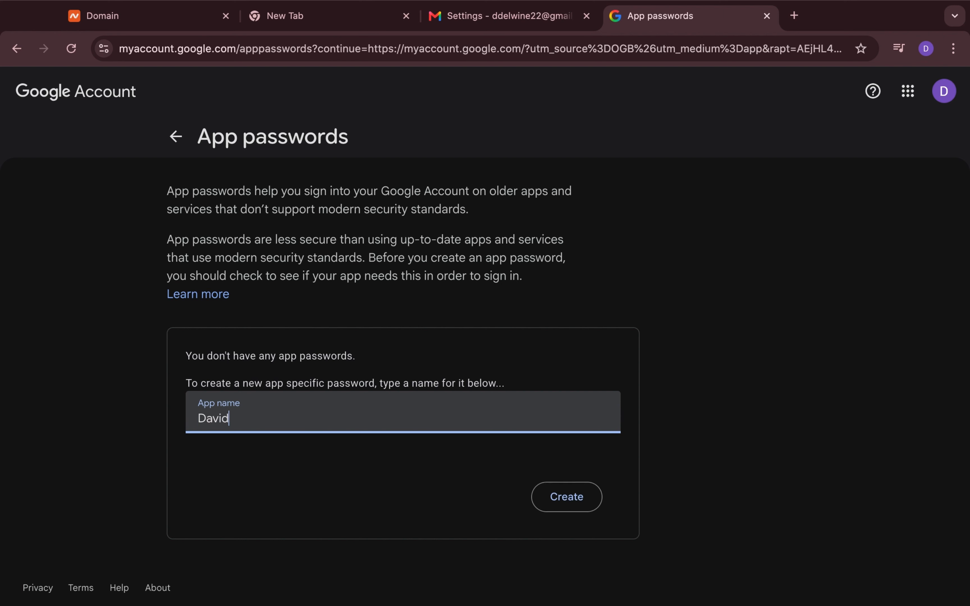
{"action": "type", "text": "'s ema"}
{"action": "key", "text": "BackSpace"}
{"action": "key", "text": "BackSpace"}
{"action": "key", "text": "BackSpace"}
{"action": "key", "text": "BackSpace"}
{"action": "key", "text": "BackSpace"}
{"action": "key", "text": "BackSpace"}
{"action": "type", "text": "business emails"}
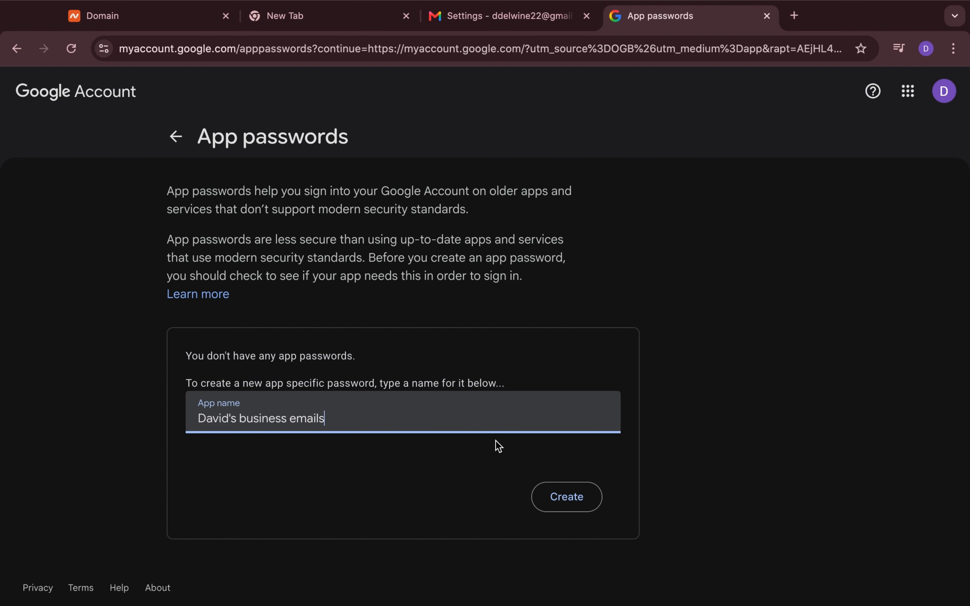
{"action": "left_click", "coordinate": [560, 499]}
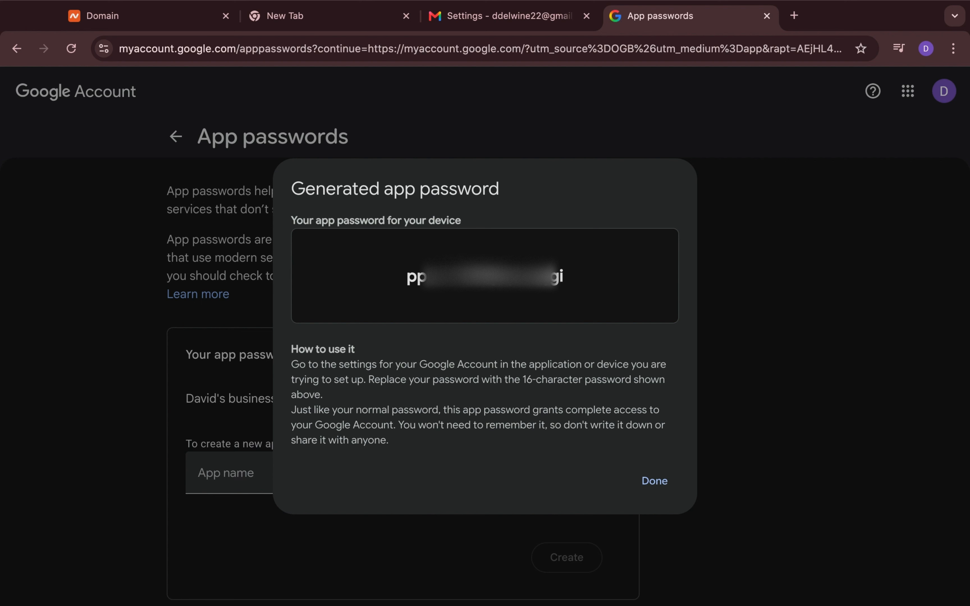
{"action": "triple_click", "coordinate": [464, 276]}
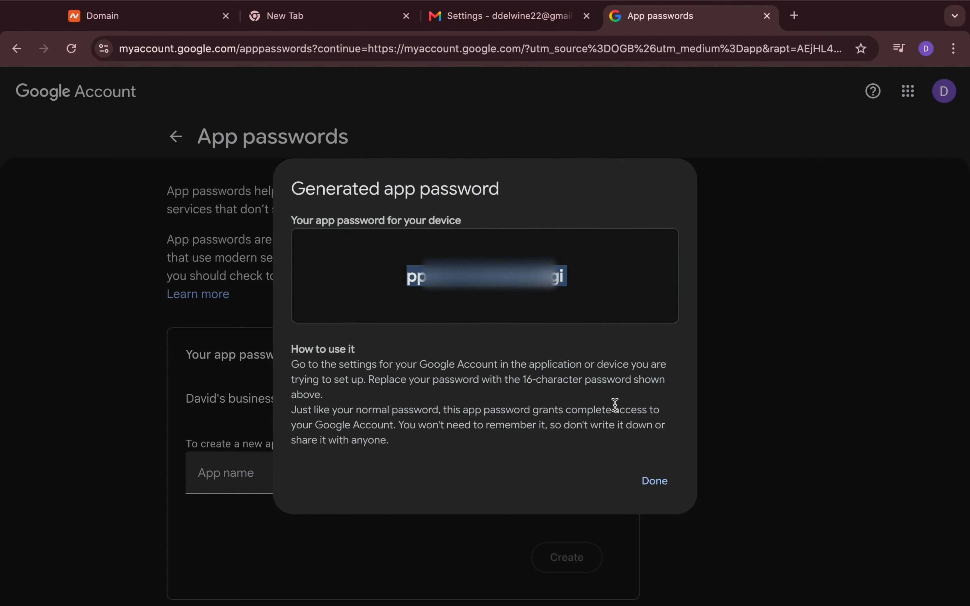
{"action": "left_click", "coordinate": [660, 484]}
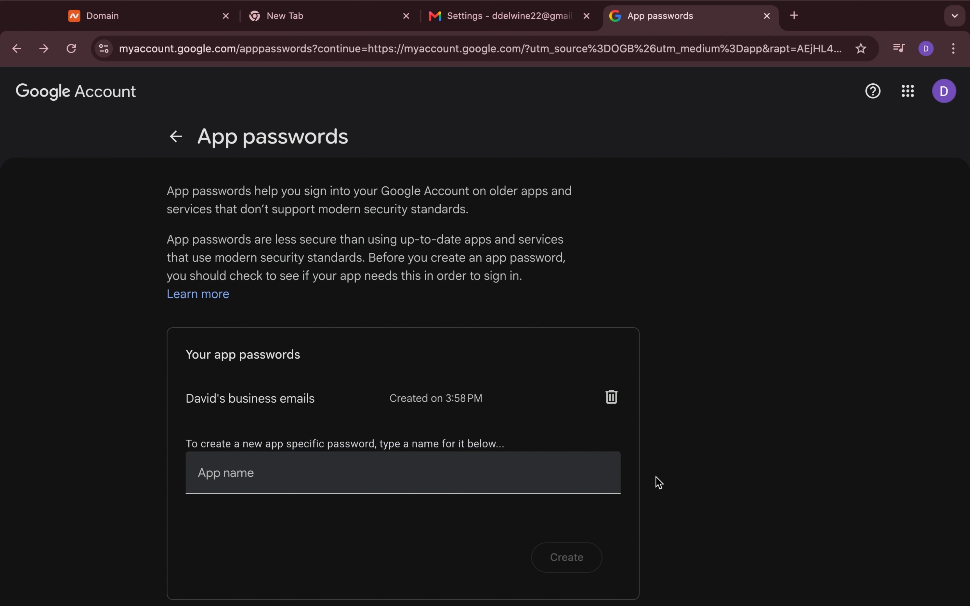
In Gmail's Accounts and Import settings, start adding another send-mail-as email address
{"action": "key", "text": "ctrl+shift+Tab"}
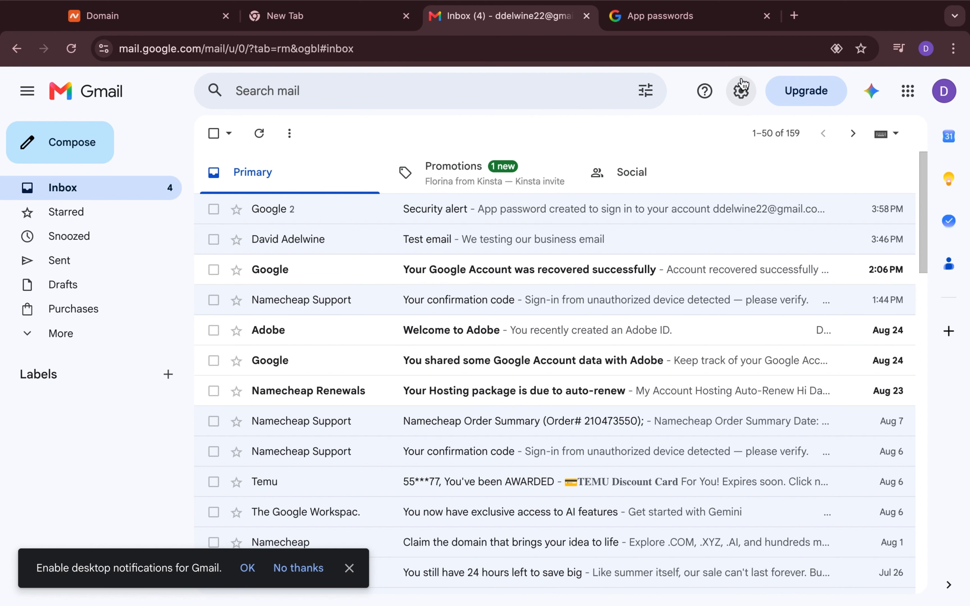
{"action": "left_click", "coordinate": [741, 92]}
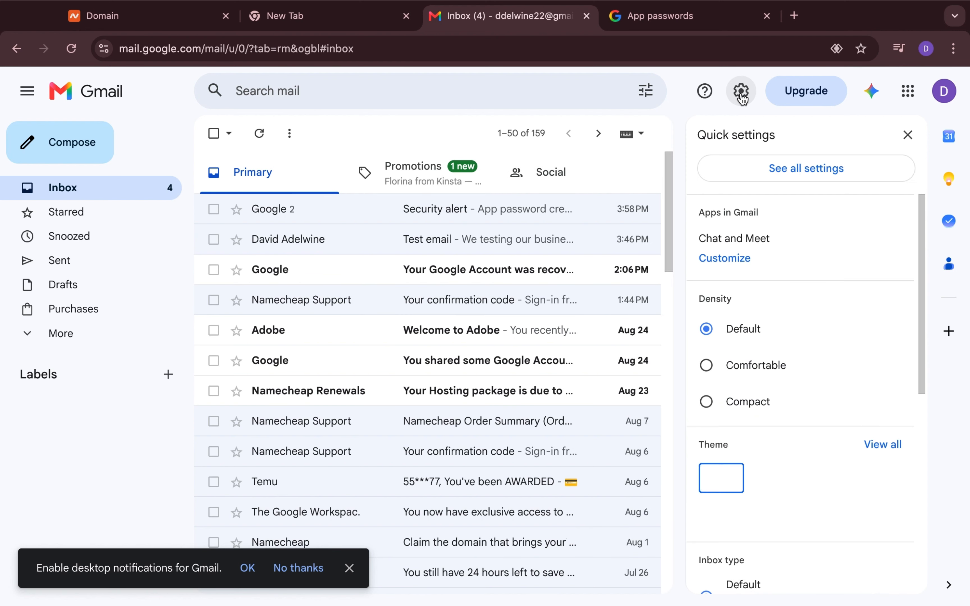
{"action": "left_click", "coordinate": [745, 169]}
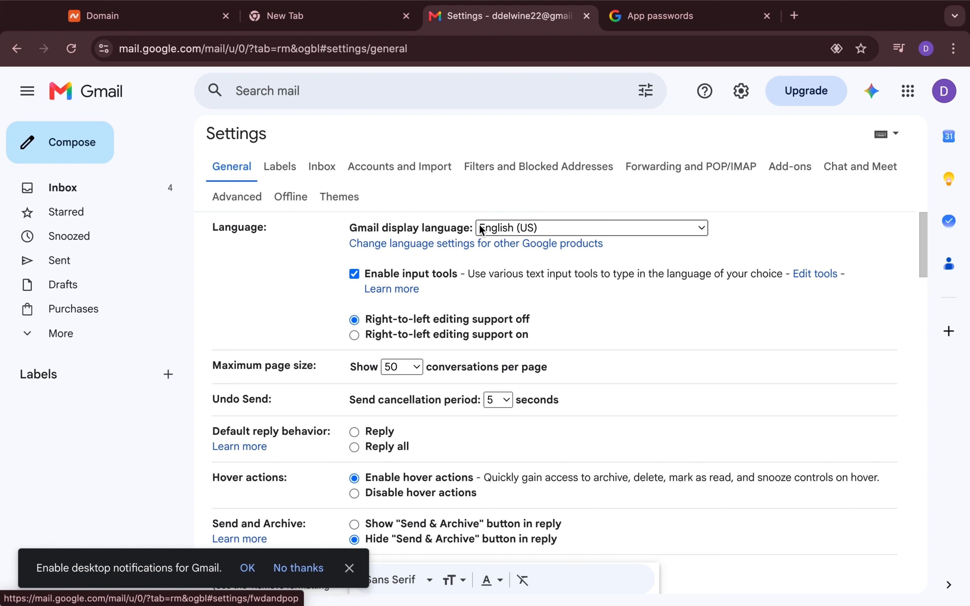
{"action": "left_click", "coordinate": [413, 174]}
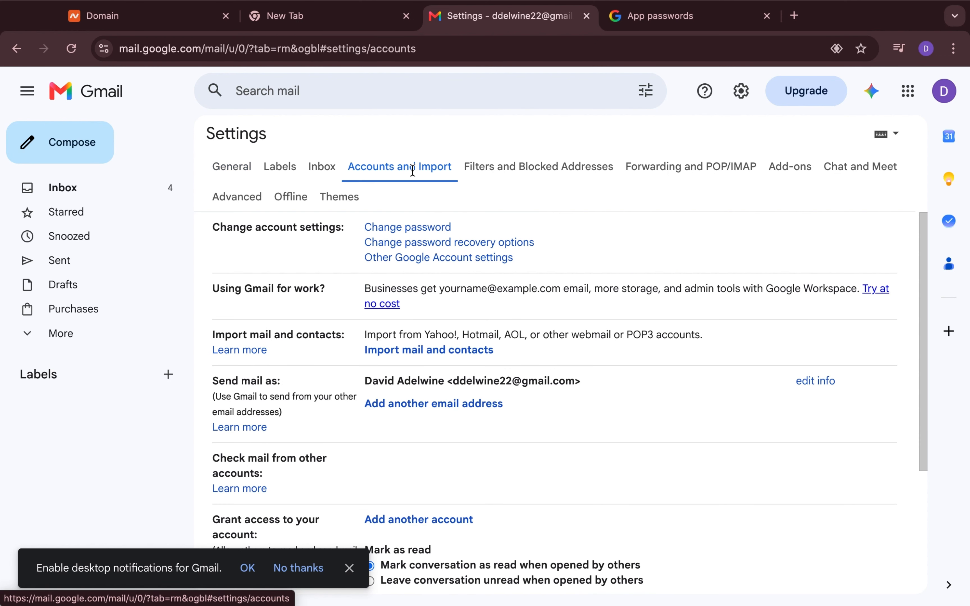
{"action": "scroll", "coordinate": [412, 332], "scroll_direction": "down", "scroll_amount": 2}
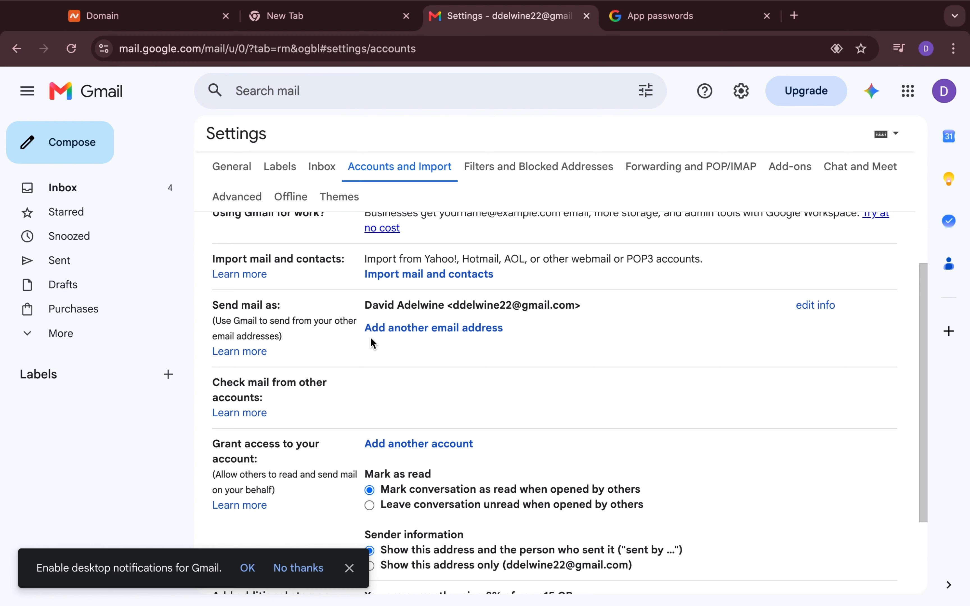
{"action": "left_click", "coordinate": [384, 331]}
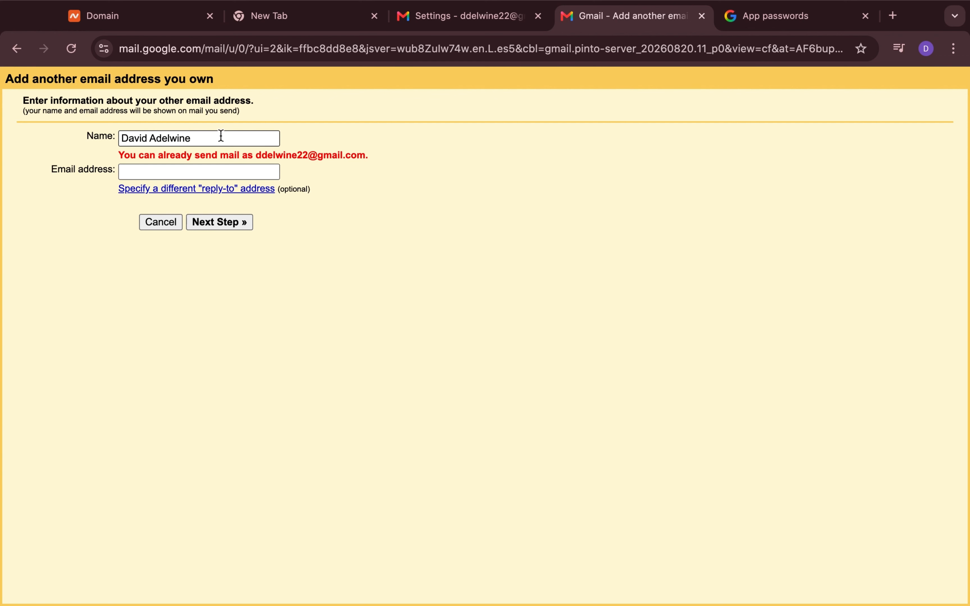
{"action": "left_click", "coordinate": [175, 171]}
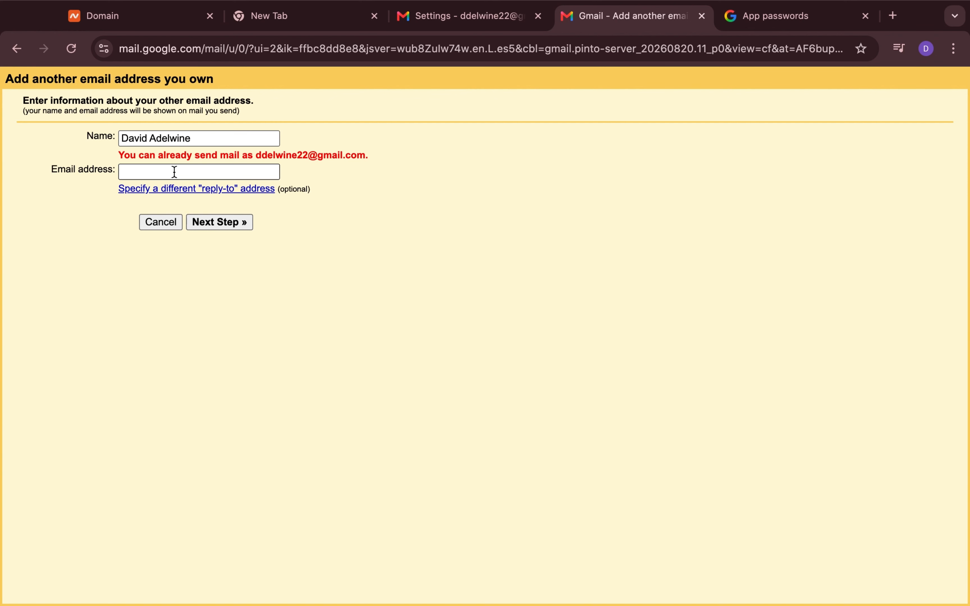
{"action": "left_click", "coordinate": [195, 171]}
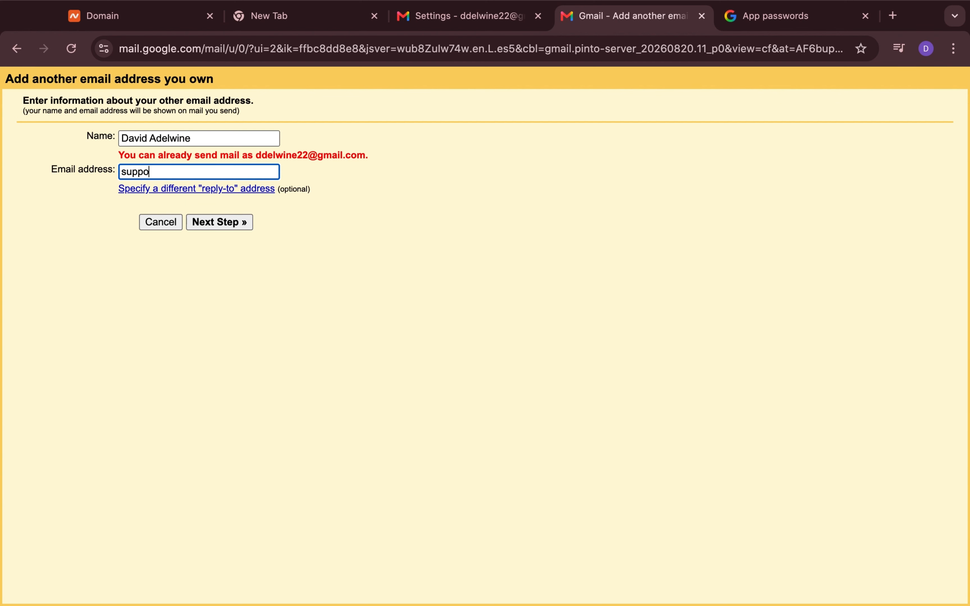
{"action": "left_click", "coordinate": [336, 274]}
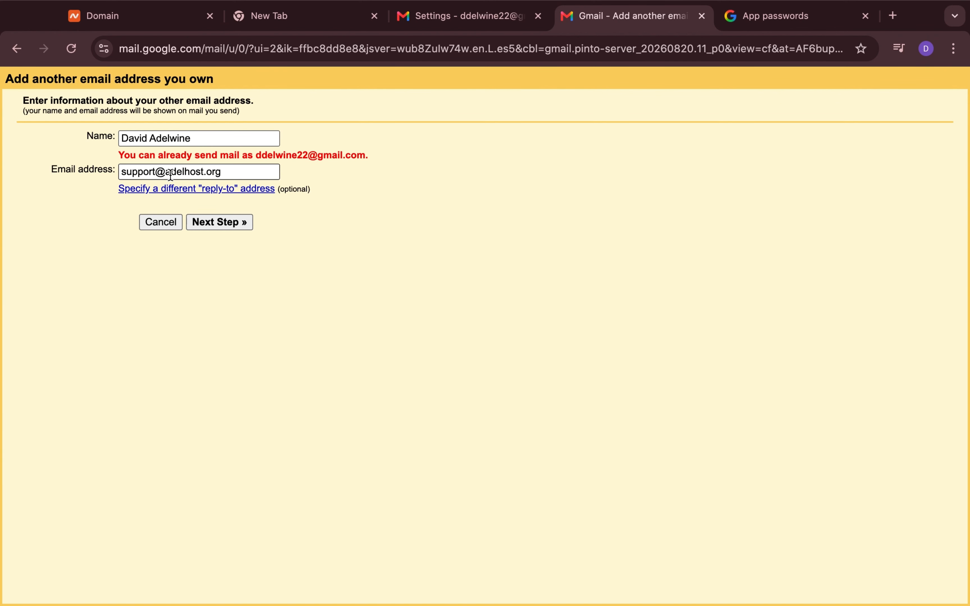
{"action": "left_click", "coordinate": [215, 224]}
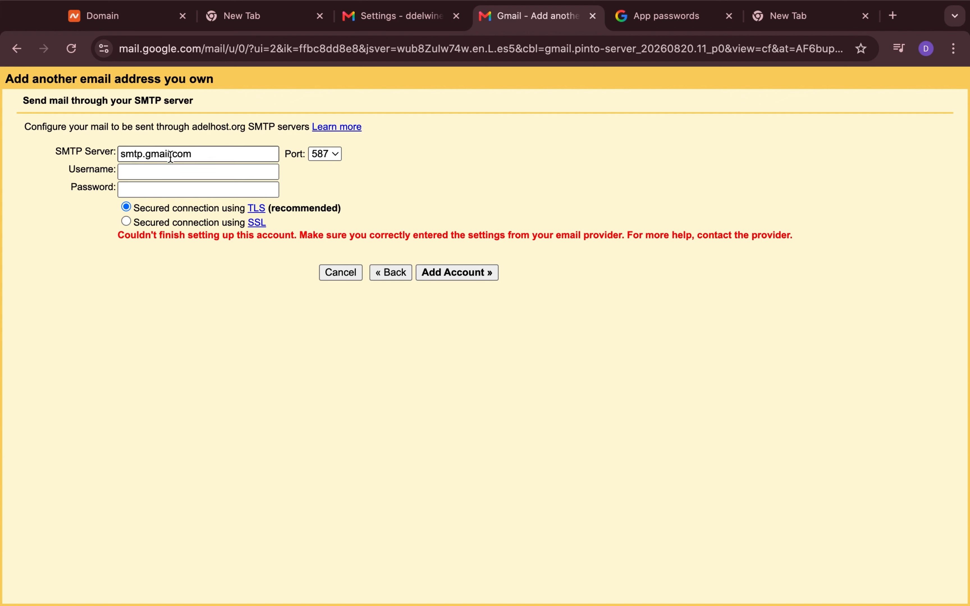
Fill the SMTP username with the Gmail address, paste the app password, and add the account
{"action": "left_click", "coordinate": [191, 156]}
{"action": "left_click", "coordinate": [176, 173]}
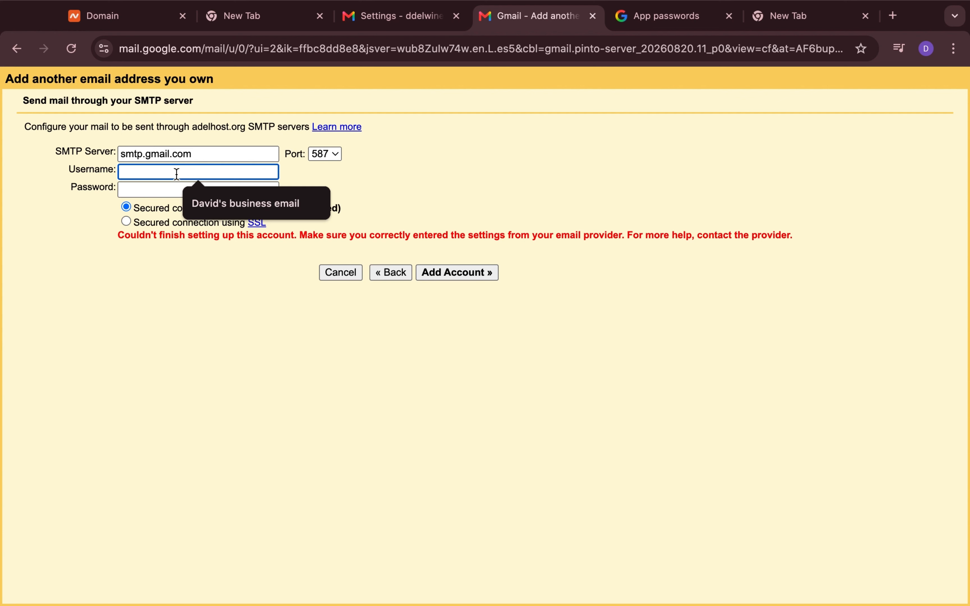
{"action": "type", "text": "dd"}
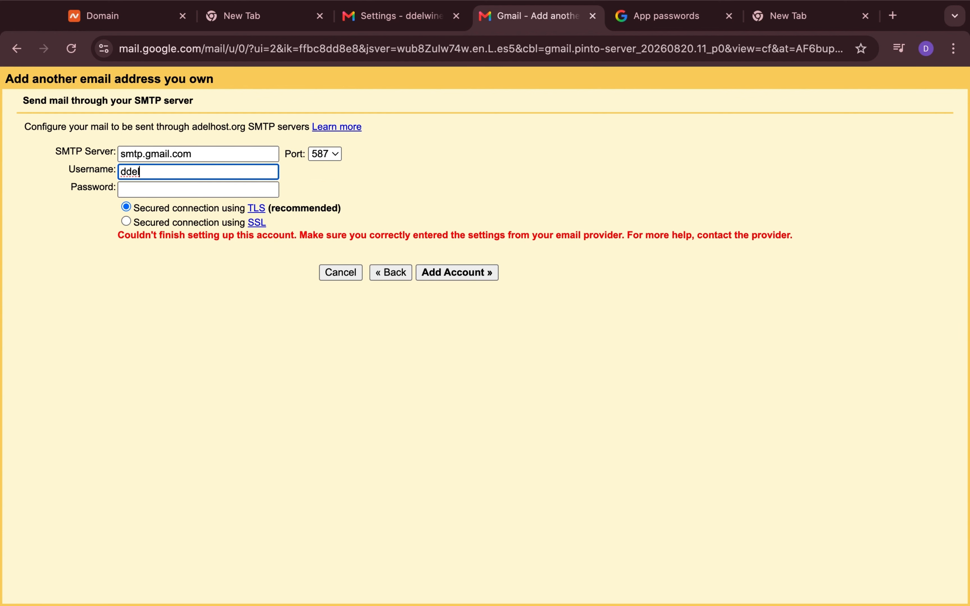
{"action": "type", "text": "el"}
{"action": "left_click", "coordinate": [125, 185]}
{"action": "left_click", "coordinate": [125, 187]}
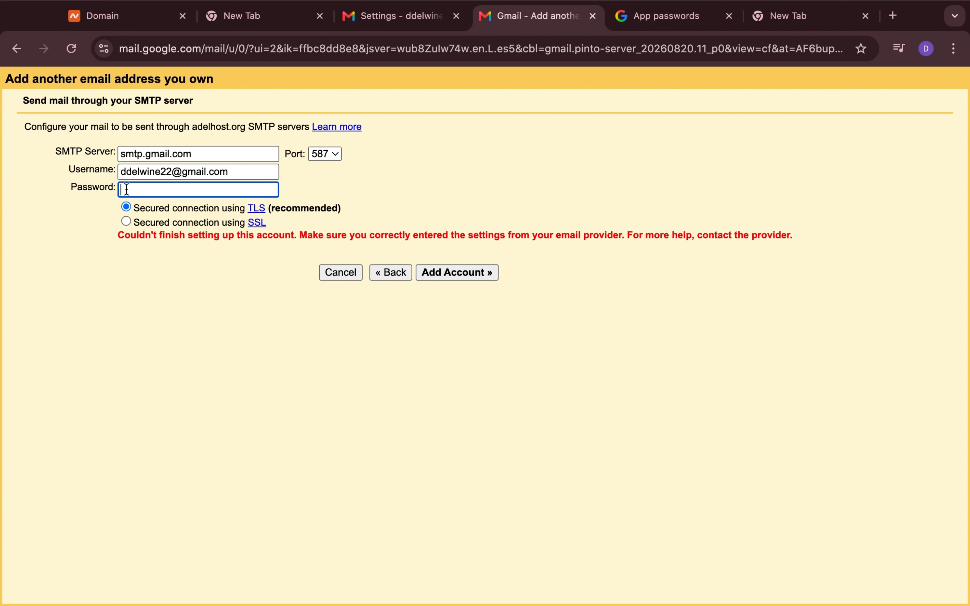
{"action": "key", "text": "super+v"}
{"action": "left_click", "coordinate": [453, 268]}
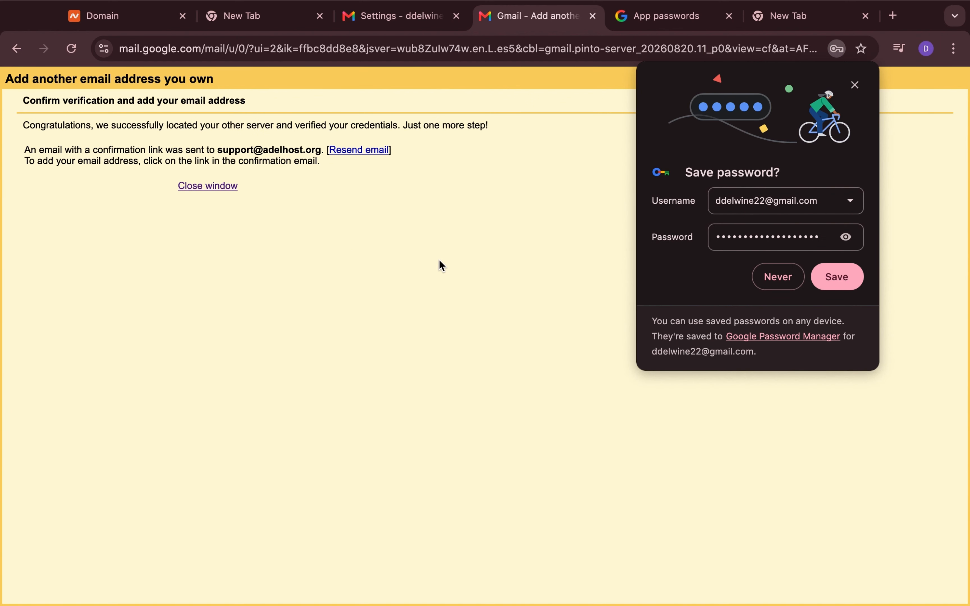
{"action": "left_click", "coordinate": [855, 85]}
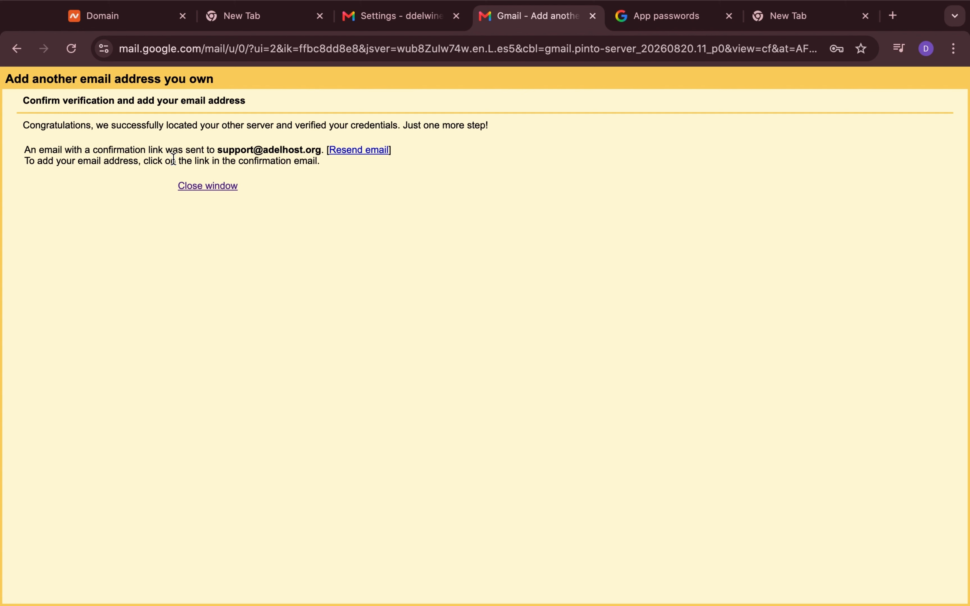
{"action": "left_click", "coordinate": [402, 27]}
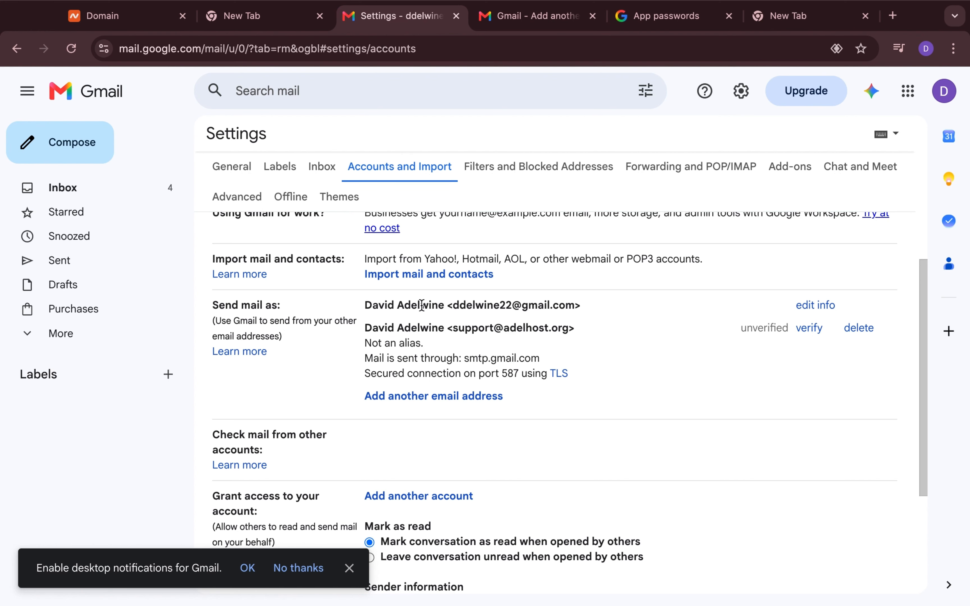
{"action": "left_click", "coordinate": [120, 194]}
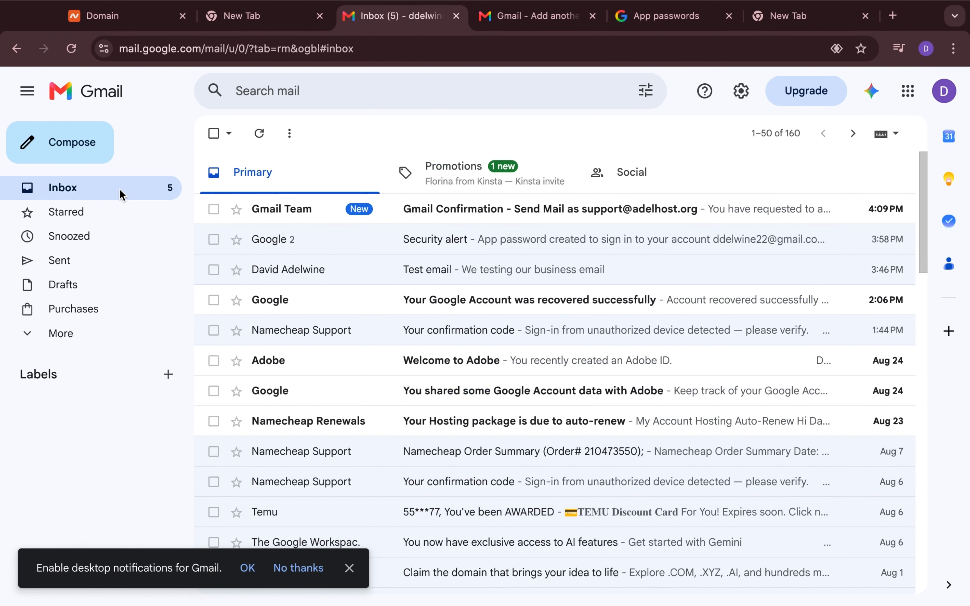
{"action": "left_click", "coordinate": [325, 224]}
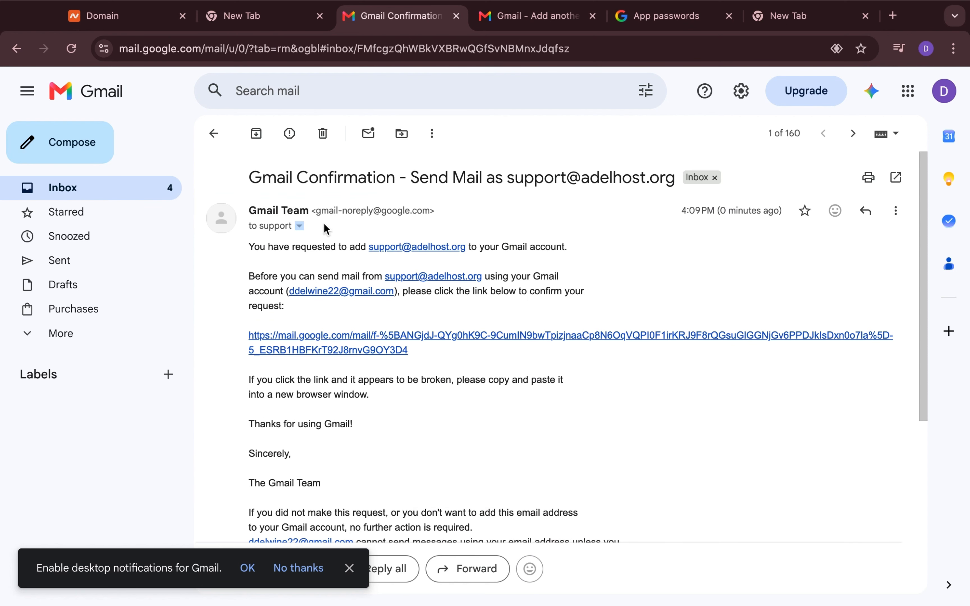
{"action": "left_click", "coordinate": [346, 350]}
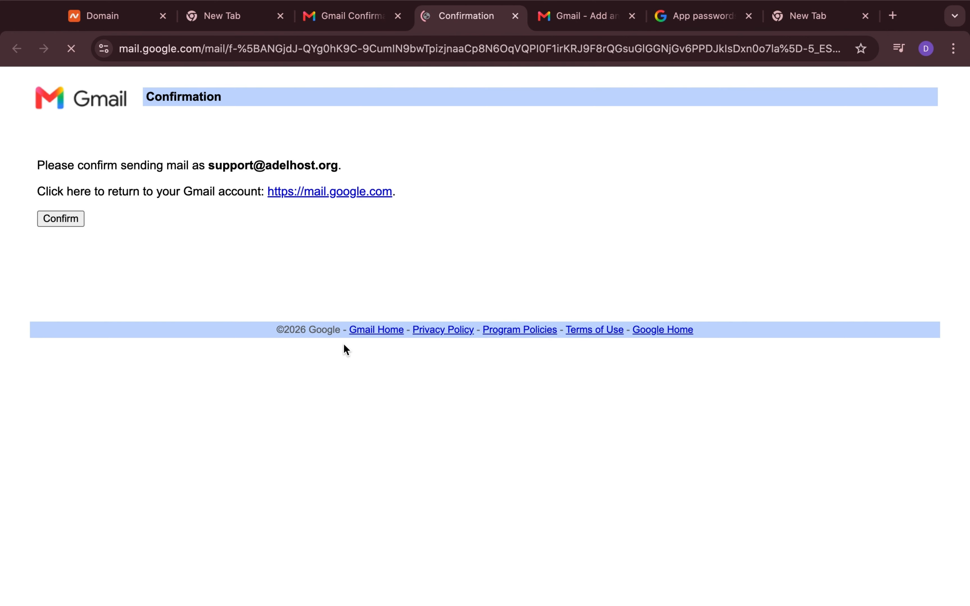
{"action": "left_click", "coordinate": [75, 222]}
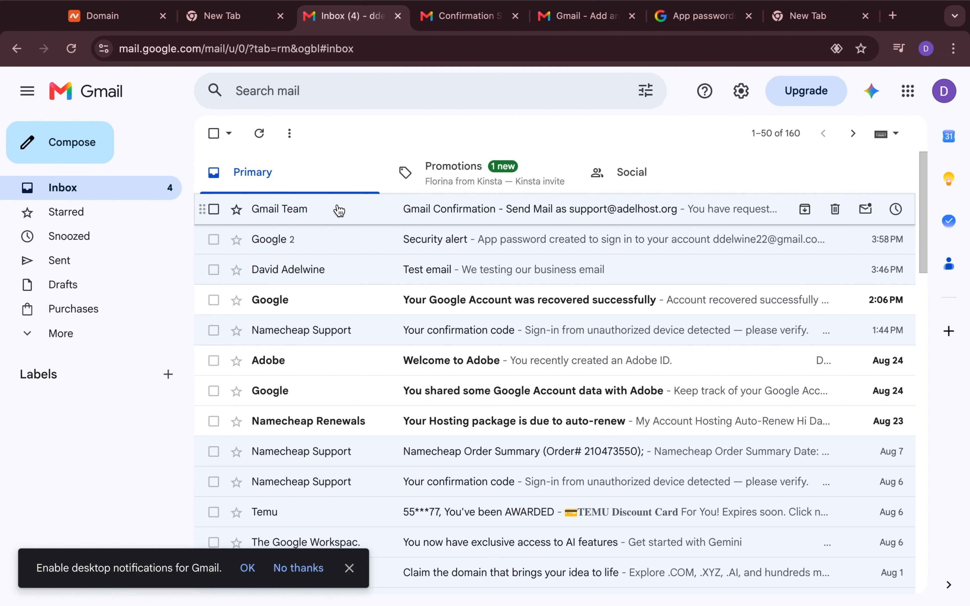
{"action": "key", "text": "c"}
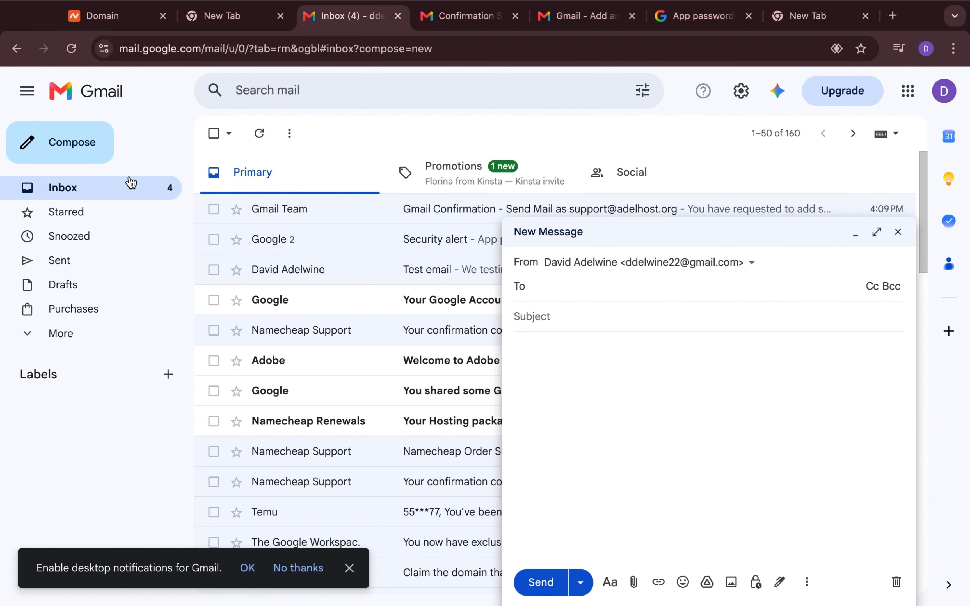
{"action": "left_click", "coordinate": [755, 266]}
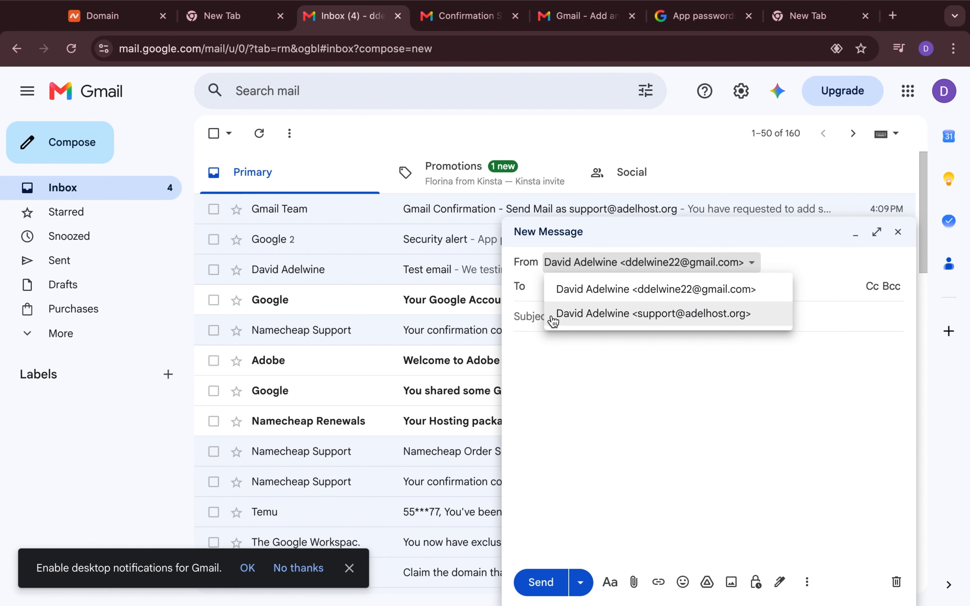
{"action": "left_click", "coordinate": [607, 313]}
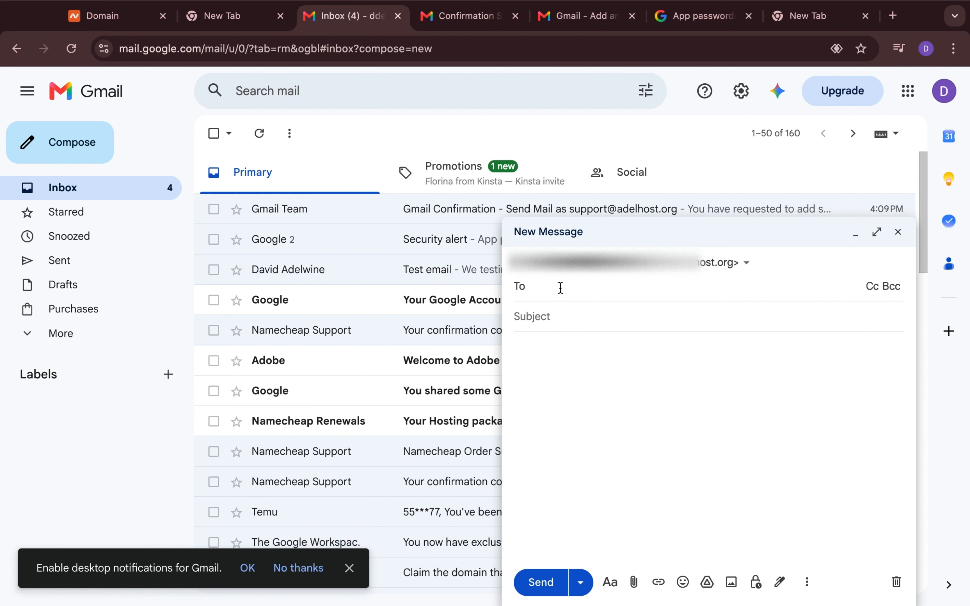
{"action": "key", "text": "ctrl+v"}
{"action": "left_click", "coordinate": [558, 332]}
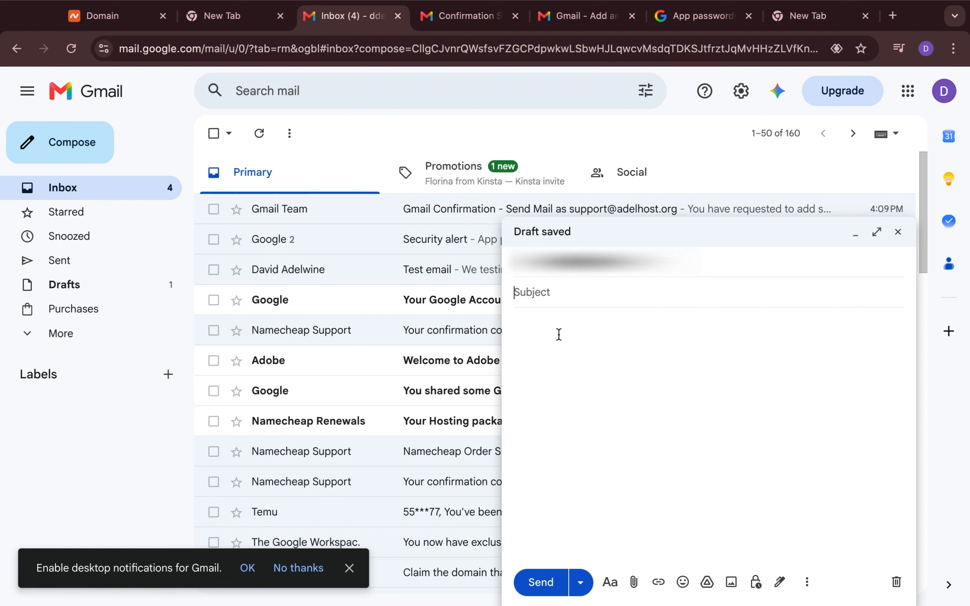
{"action": "type", "text": "testing bus"}
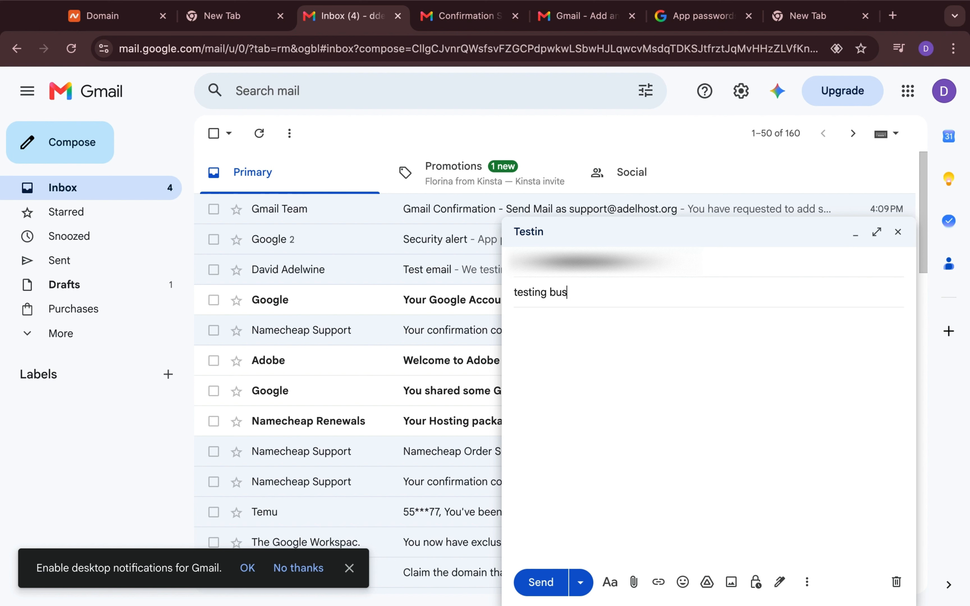
{"action": "type", "text": "iness email setup"}
{"action": "left_click", "coordinate": [563, 394]}
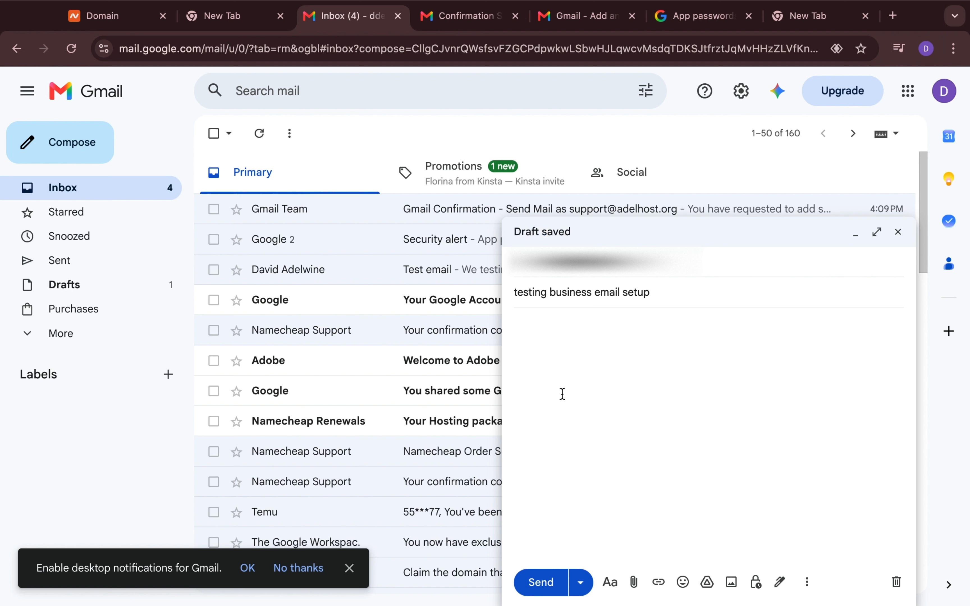
{"action": "type", "text": "we have com"}
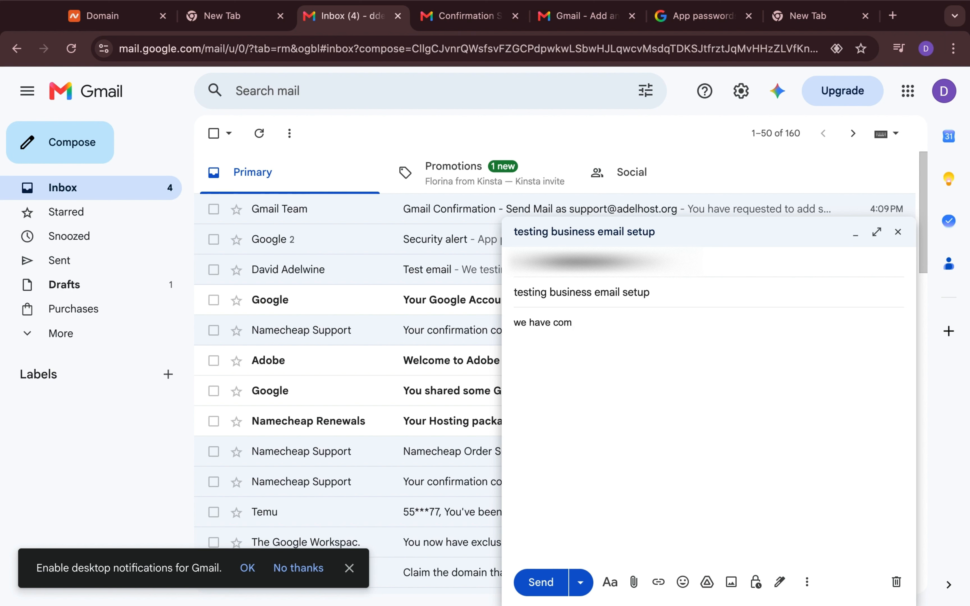
{"action": "type", "text": "pleted the setup"}
{"action": "left_click", "coordinate": [541, 581]}
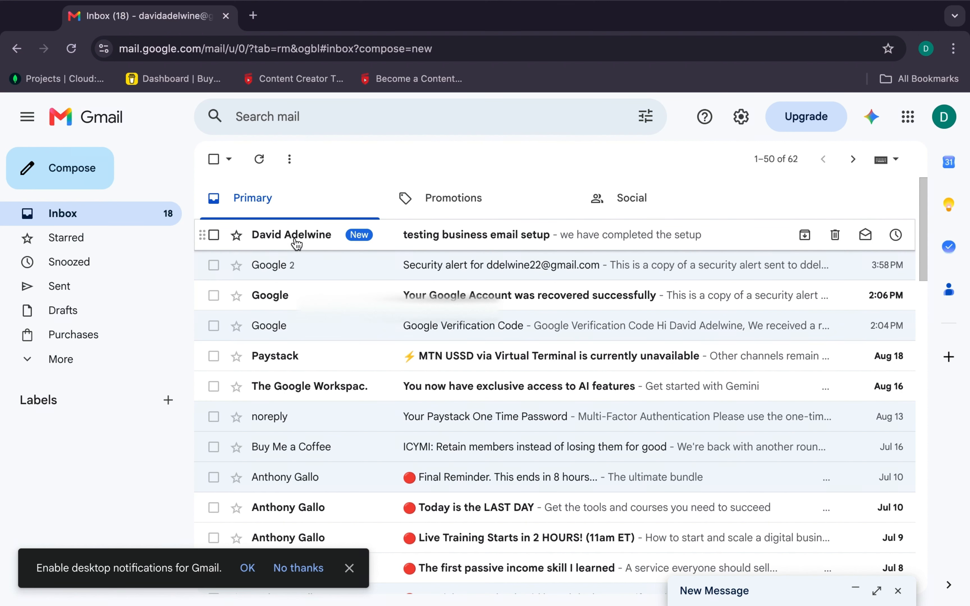
{"action": "left_click", "coordinate": [296, 240]}
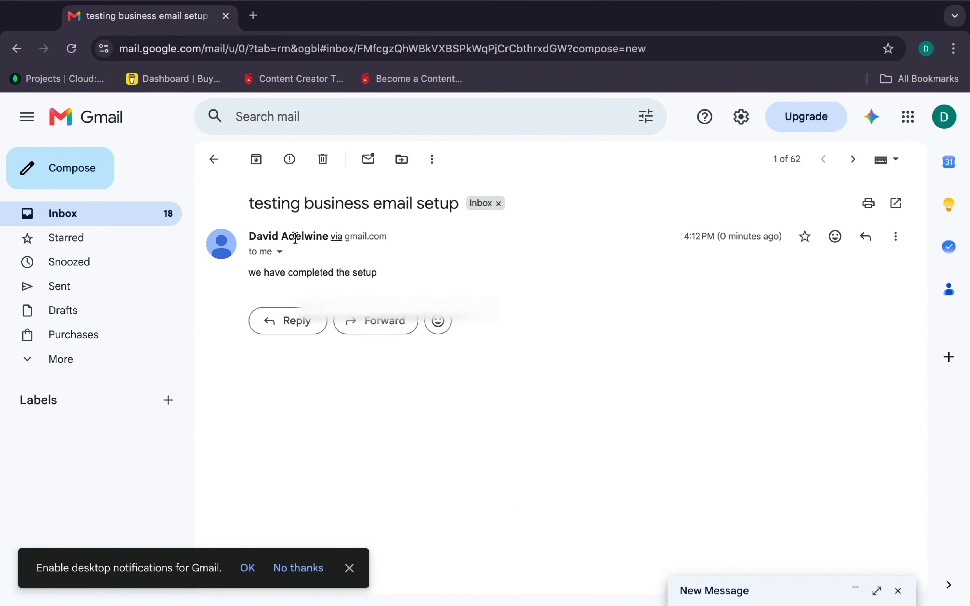
{"action": "left_click", "coordinate": [280, 252]}
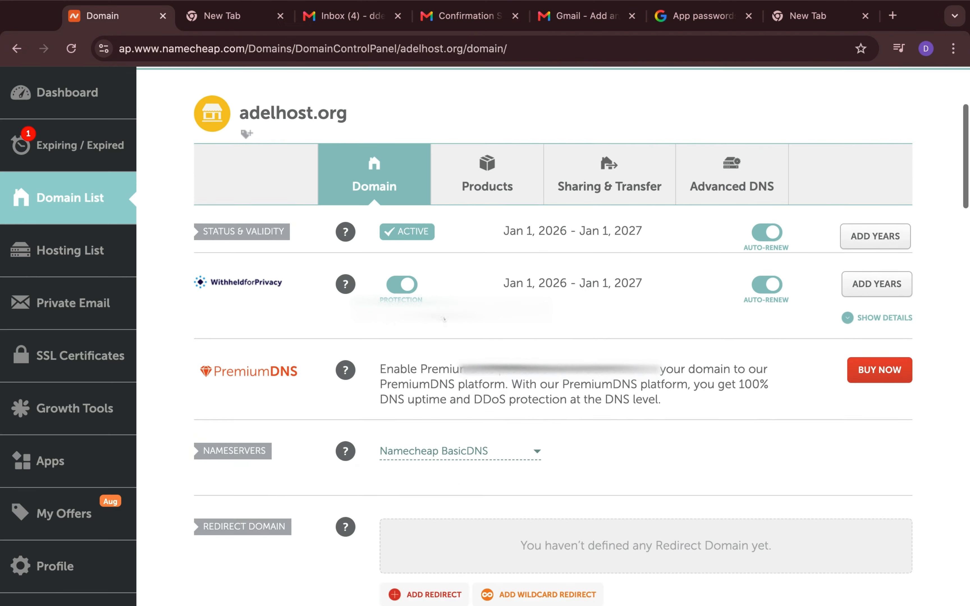
{"action": "scroll", "coordinate": [444, 318], "scroll_direction": "up", "scroll_amount": 5}
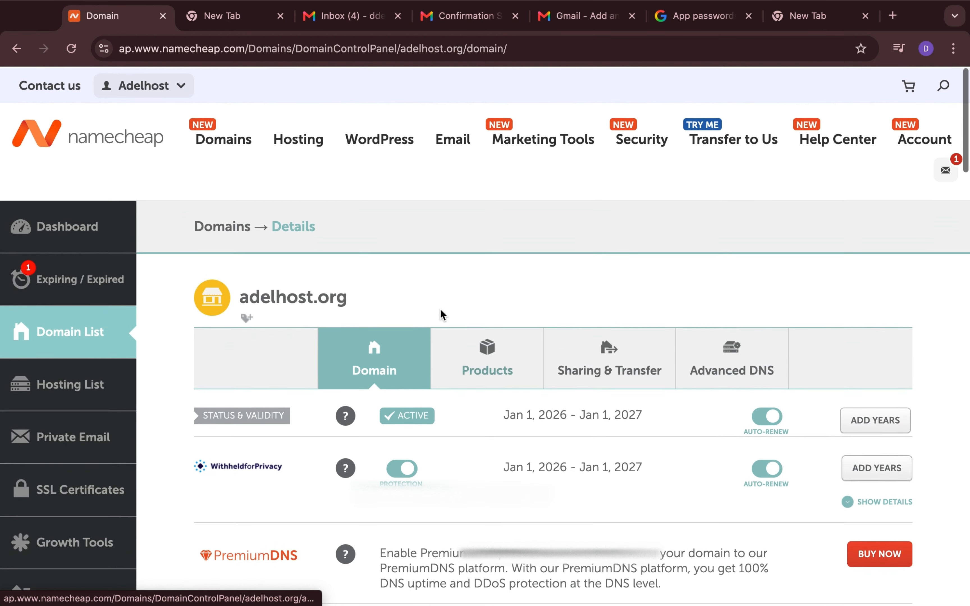
{"action": "scroll", "coordinate": [441, 315], "scroll_direction": "down", "scroll_amount": 3}
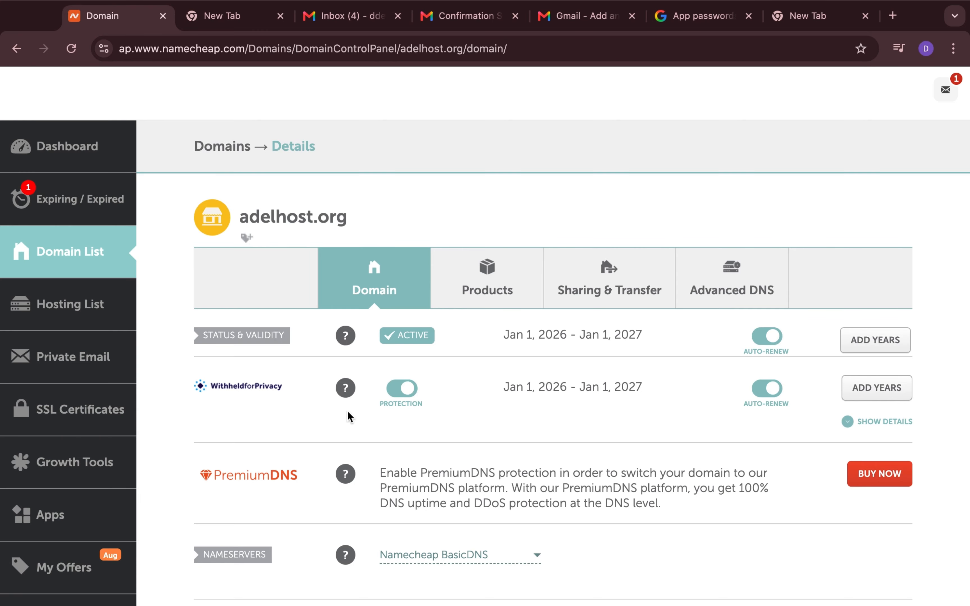
{"action": "scroll", "coordinate": [421, 450], "scroll_direction": "down", "scroll_amount": 8}
{"action": "scroll", "coordinate": [421, 450], "scroll_direction": "down", "scroll_amount": 13}
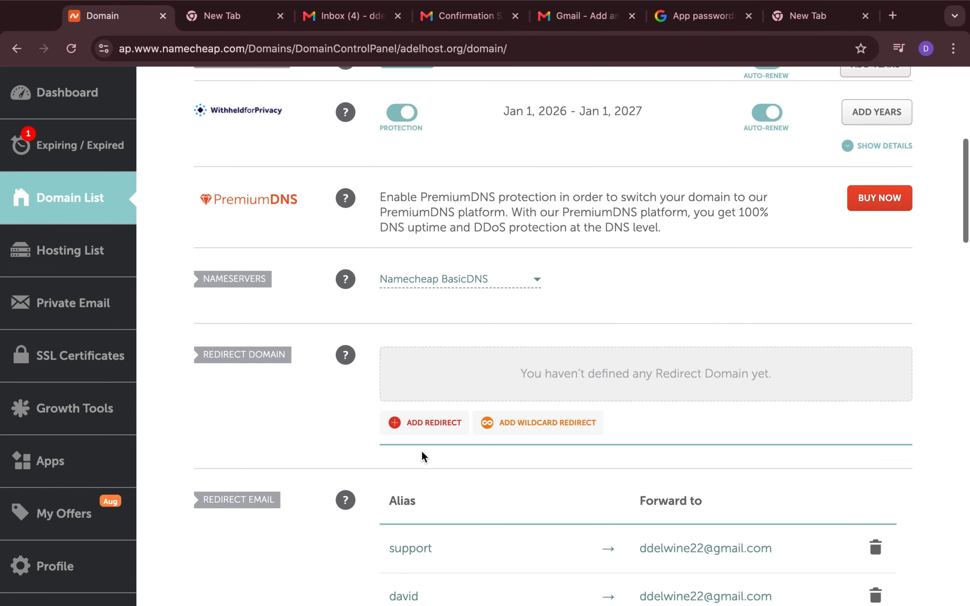
{"action": "scroll", "coordinate": [421, 450], "scroll_direction": "down", "scroll_amount": 14}
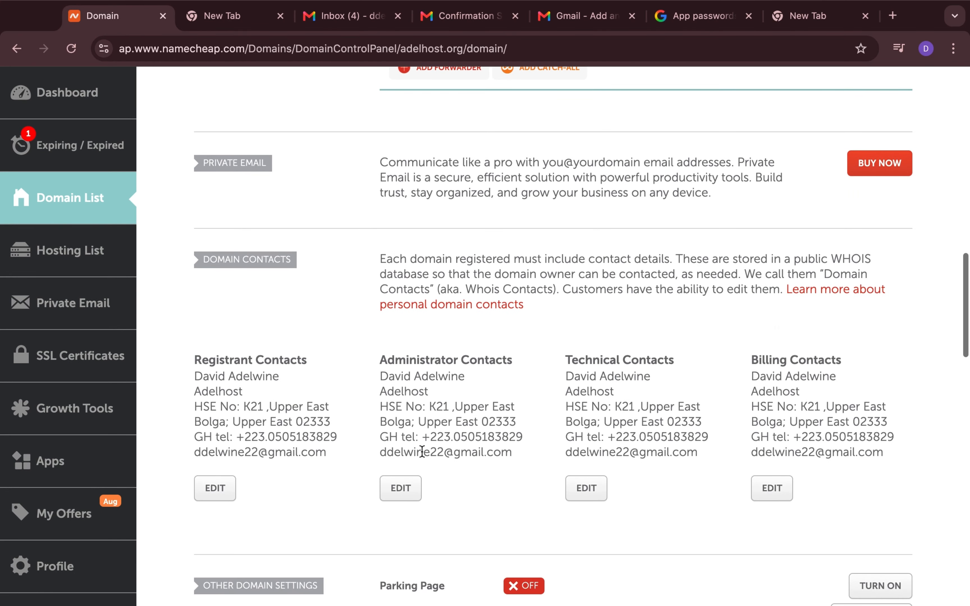
{"action": "scroll", "coordinate": [422, 450], "scroll_direction": "up", "scroll_amount": 15}
{"action": "scroll", "coordinate": [422, 450], "scroll_direction": "up", "scroll_amount": 14}
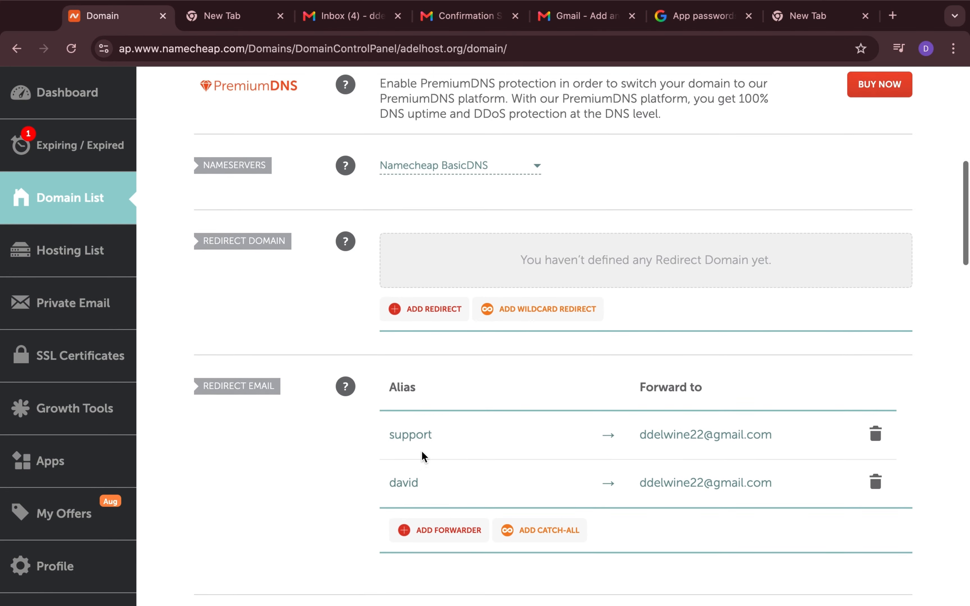